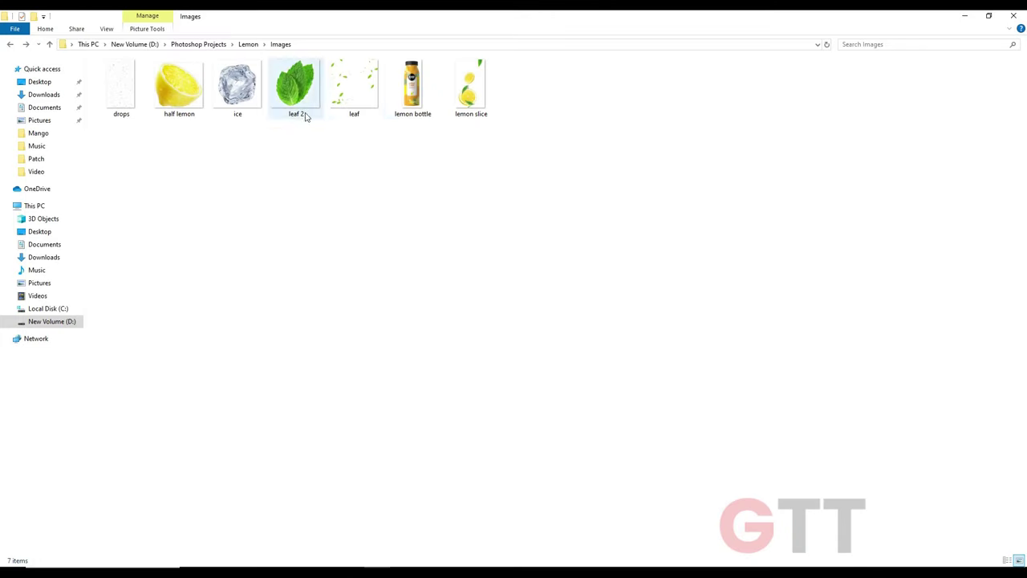
Step: Place the lemon bottle image hidden, and fill a new Layer 1 with a yellow radial gradient
mouse_move(412, 85)
left_mouse_down()
mouse_move(367, 546)
mouse_move(426, 358)
left_mouse_up()
key("Return")
left_click(909, 382)
left_click(994, 560)
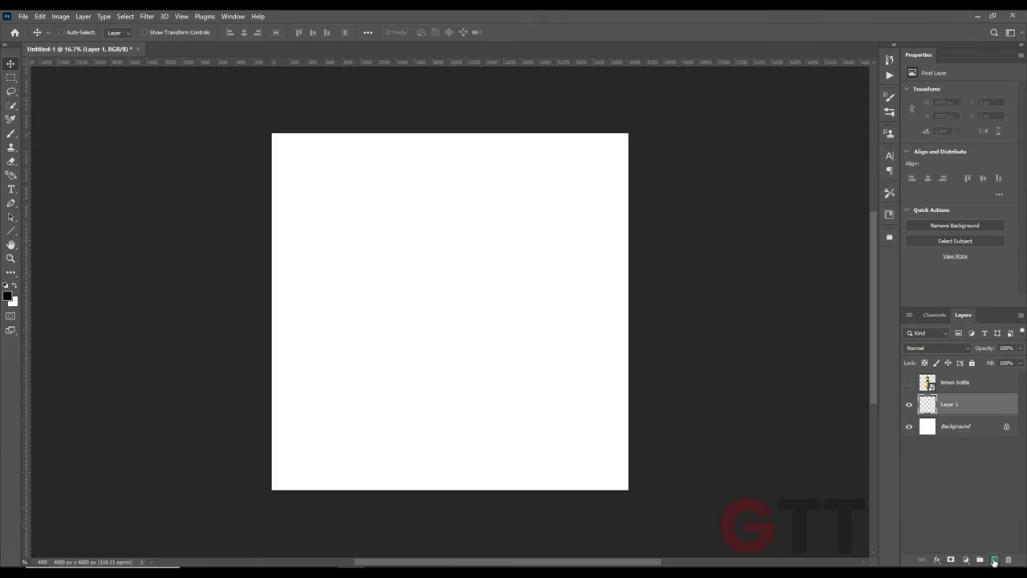
left_click_drag(440, 302, 488, 264)
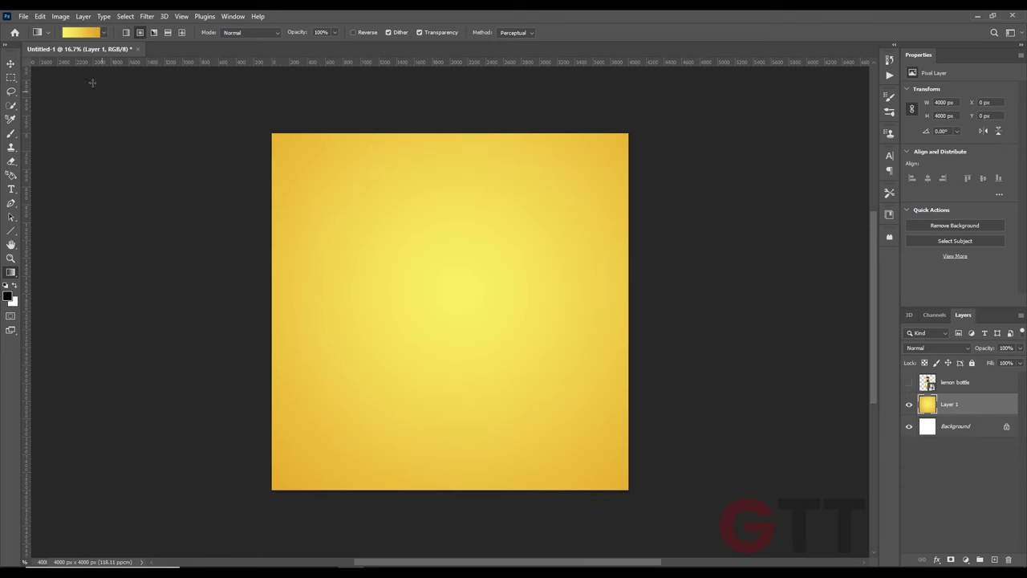
Step: Show the lemon bottle, shift it slightly, and tilt it on the canvas
key("v")
left_click(909, 382)
mouse_move(479, 339)
left_mouse_down()
mouse_move(454, 321)
mouse_move(459, 292)
left_mouse_up()
key("ctrl+t")
scroll(461, 313, "up", 2)
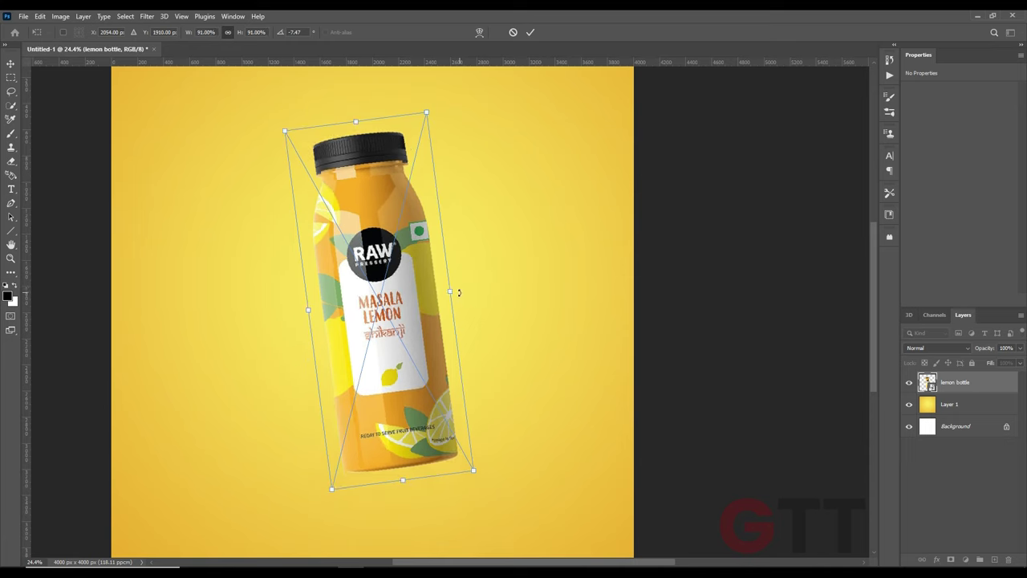
scroll(449, 297, "down", 2)
key("Return")
Step: Duplicate the bottle, shrinking the copy and tilting it about 13° the other way
left_click_drag(397, 302, 425, 301)
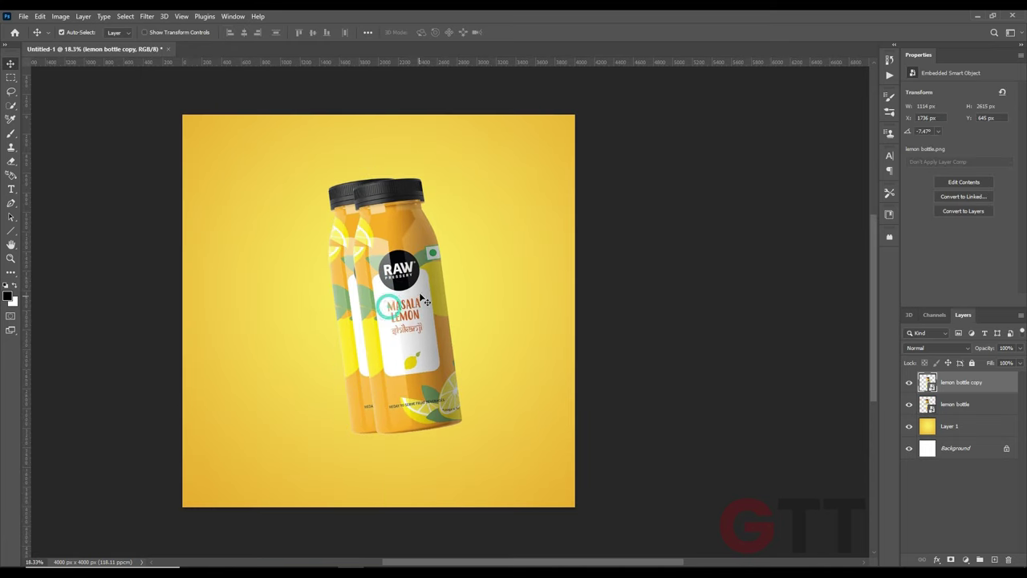
left_click_drag(975, 382, 976, 415)
key("ctrl+t")
left_click_drag(490, 189, 508, 206)
mouse_move(421, 145)
left_mouse_down()
mouse_move(433, 186)
mouse_move(449, 197)
left_mouse_up()
left_click_drag(480, 264, 498, 301)
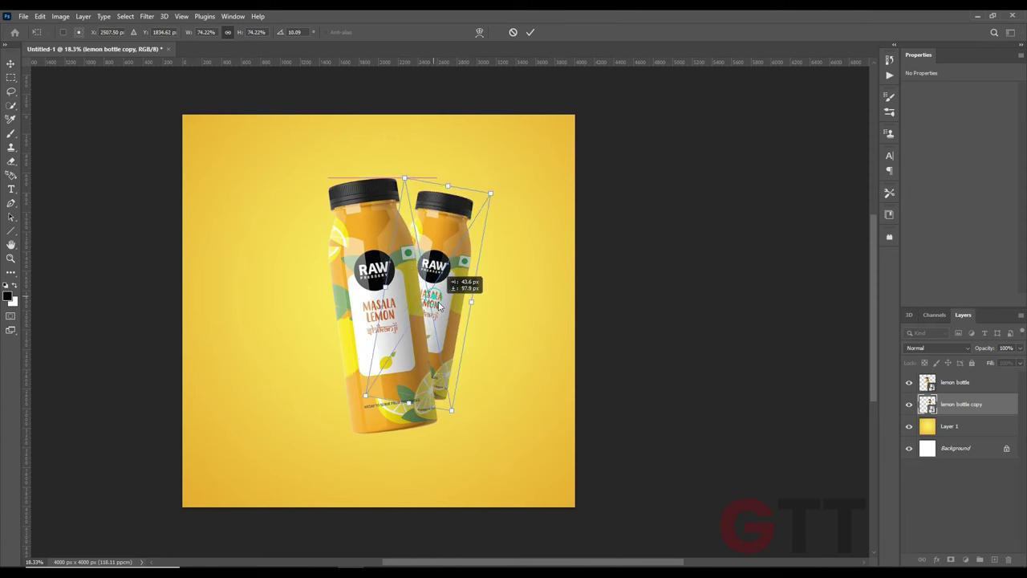
key("Return")
Step: Position the bottle copy behind the front bottle and give it a 7.8 px Gaussian Blur
left_click_drag(366, 321, 345, 339)
left_click_drag(446, 321, 437, 329)
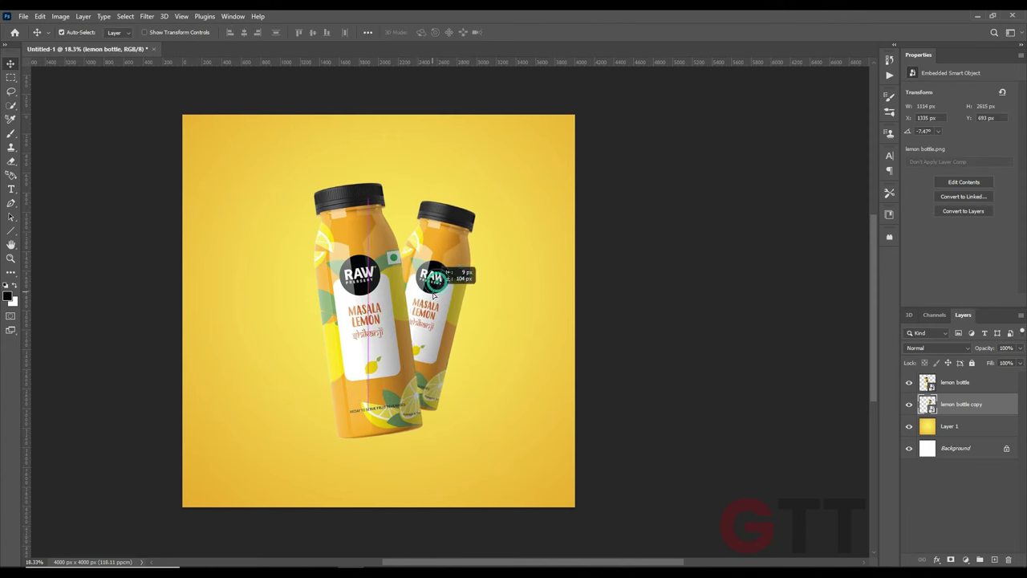
left_click(147, 16)
left_click(297, 194)
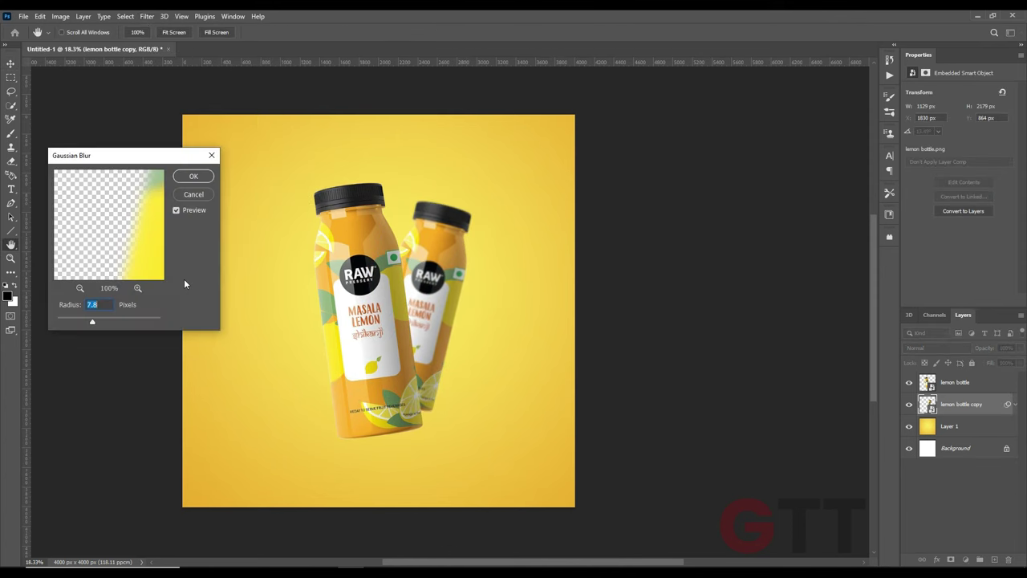
left_click(187, 175)
Step: Resize and nudge the front bottle, raise the blurred back bottle, and add empty Layer 2
left_click(361, 321)
key("ctrl+t")
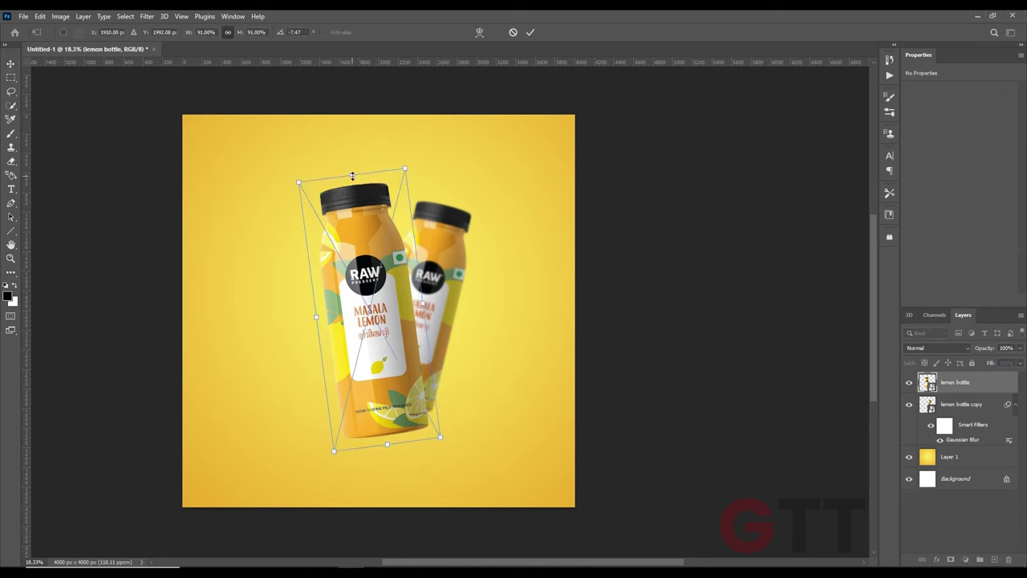
left_click_drag(375, 330, 379, 336)
key("Return")
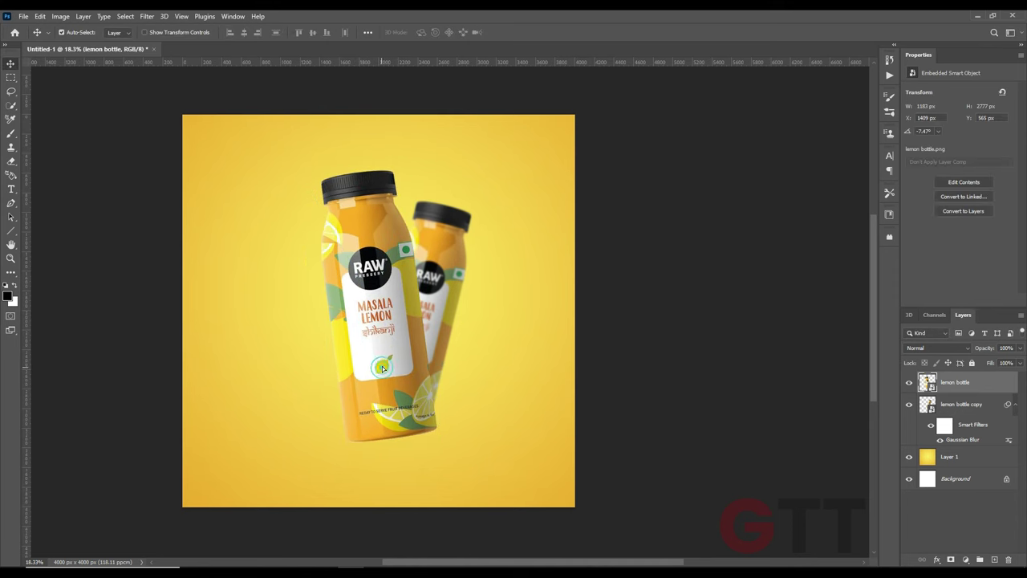
left_click_drag(385, 371, 382, 369)
left_click_drag(431, 283, 433, 269)
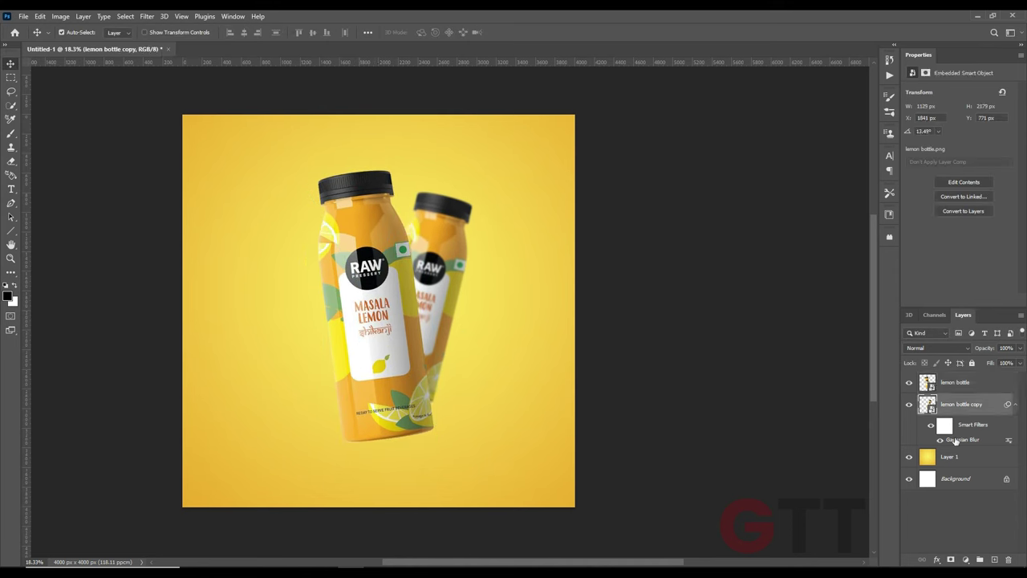
left_click(994, 559, "ctrl")
right_click(415, 285)
Step: Paint a soft dark shadow under the front bottle on Layer 2 with a soft round brush
left_click(374, 446)
scroll(378, 447, "up", 4)
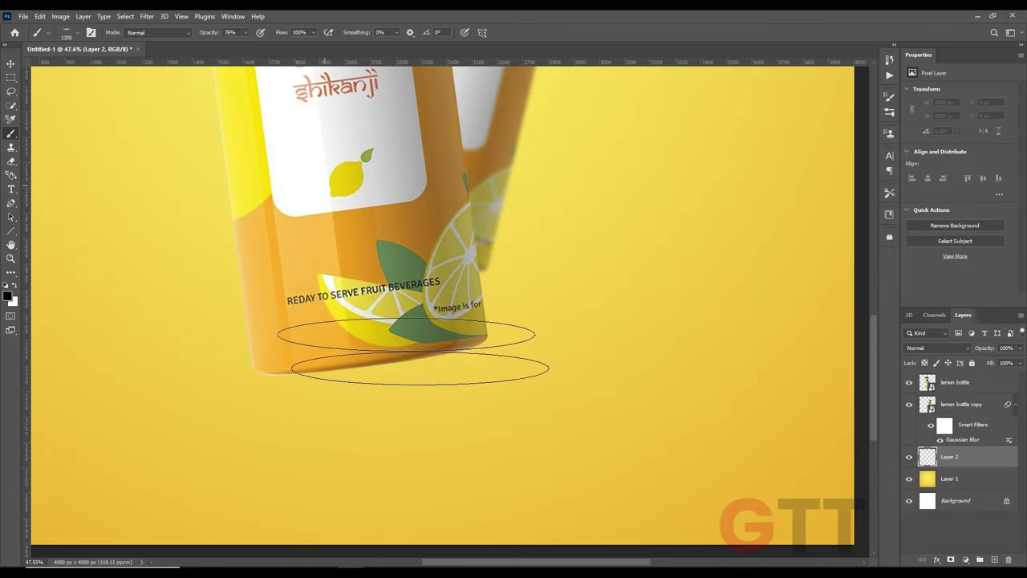
key("ctrl+d")
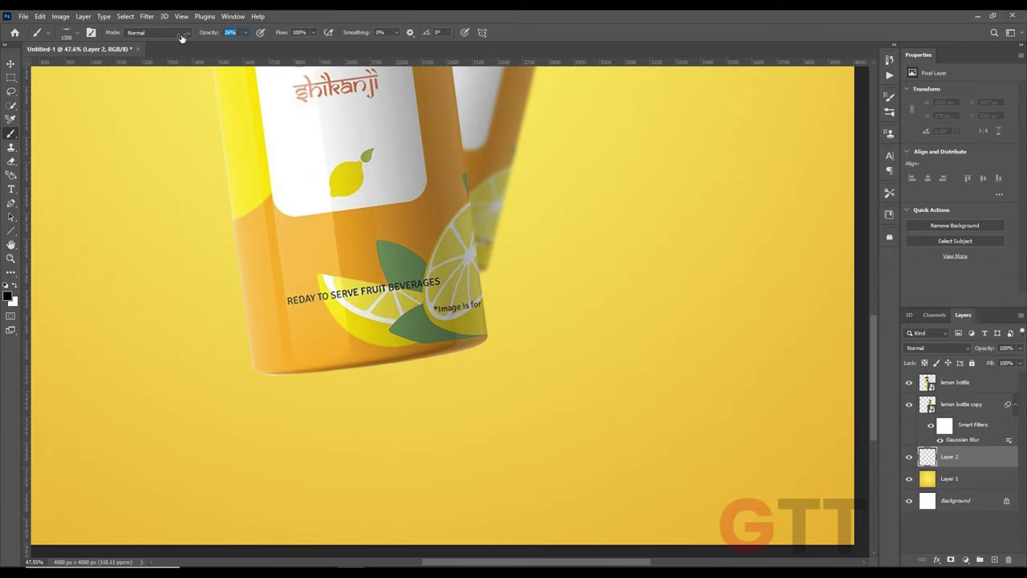
left_click(392, 409)
key("bracketleft")
key("bracketleft")
key("bracketleft")
key("bracketleft")
key("bracketleft")
scroll(333, 463, "down", 4)
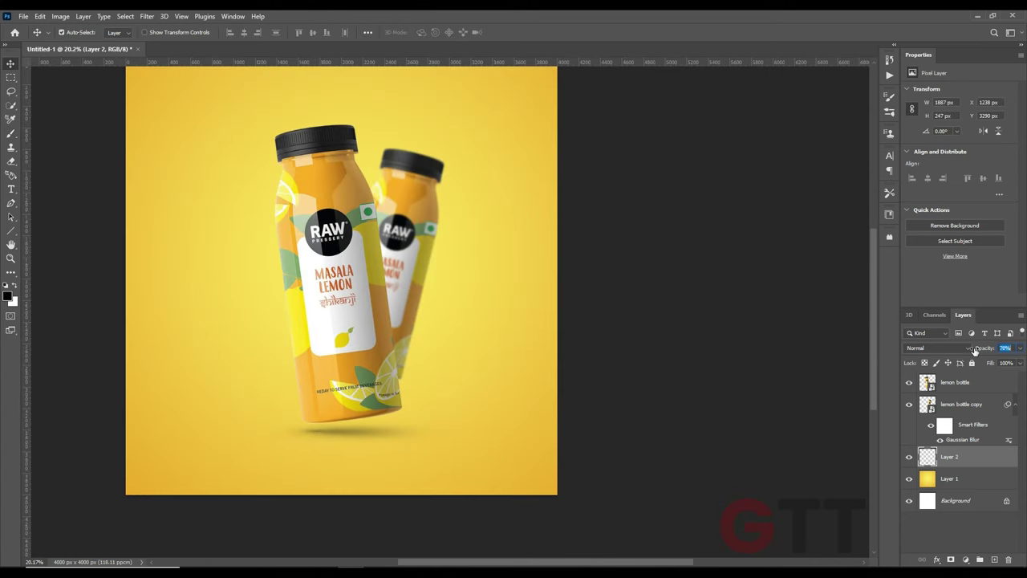
scroll(692, 420, "down", 1)
Step: Move the bottles and shadow up and left, then place the half lemon image
key("v")
left_click_drag(466, 477, 153, 181)
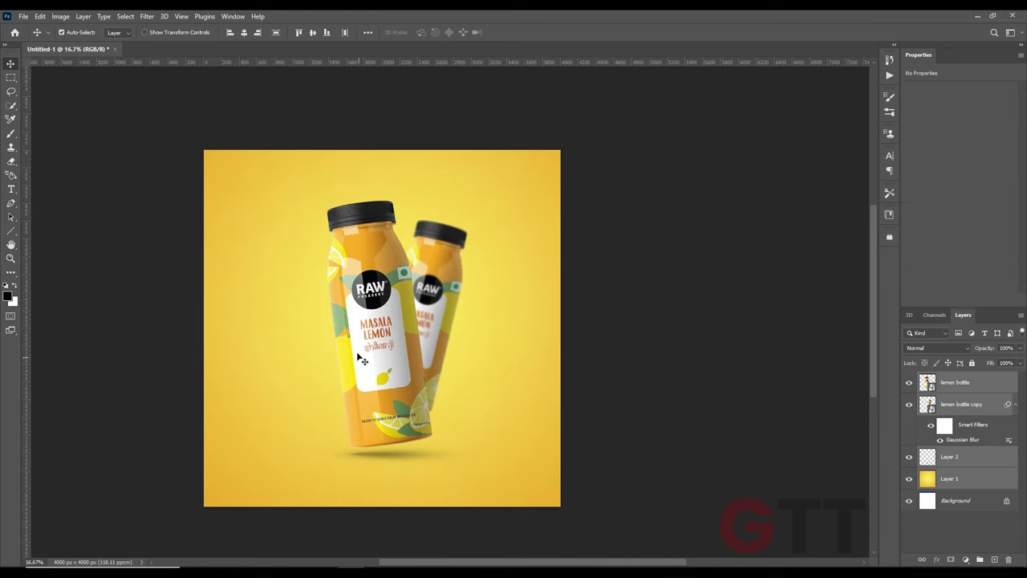
left_click_drag(404, 366, 390, 357)
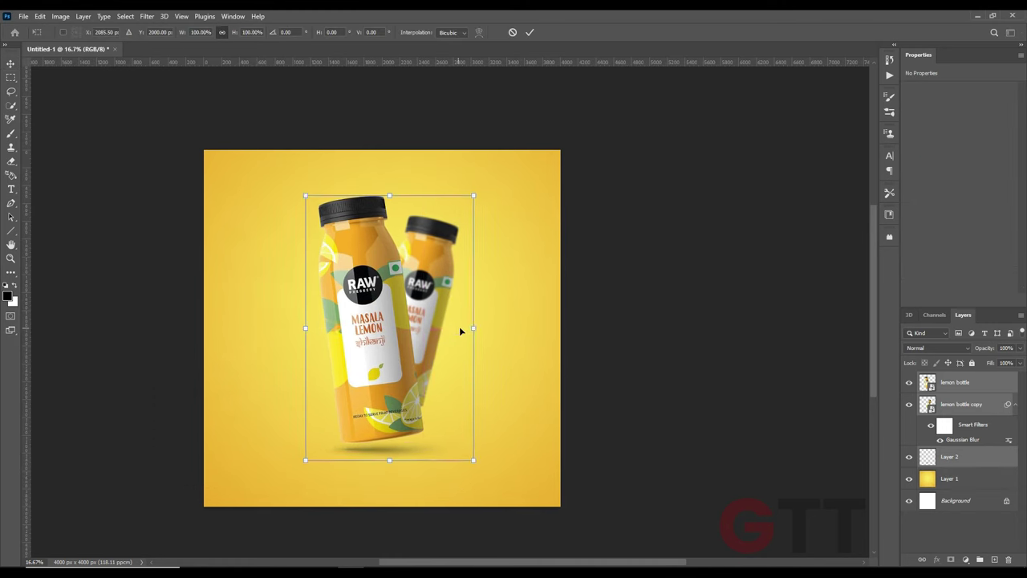
left_click(678, 328)
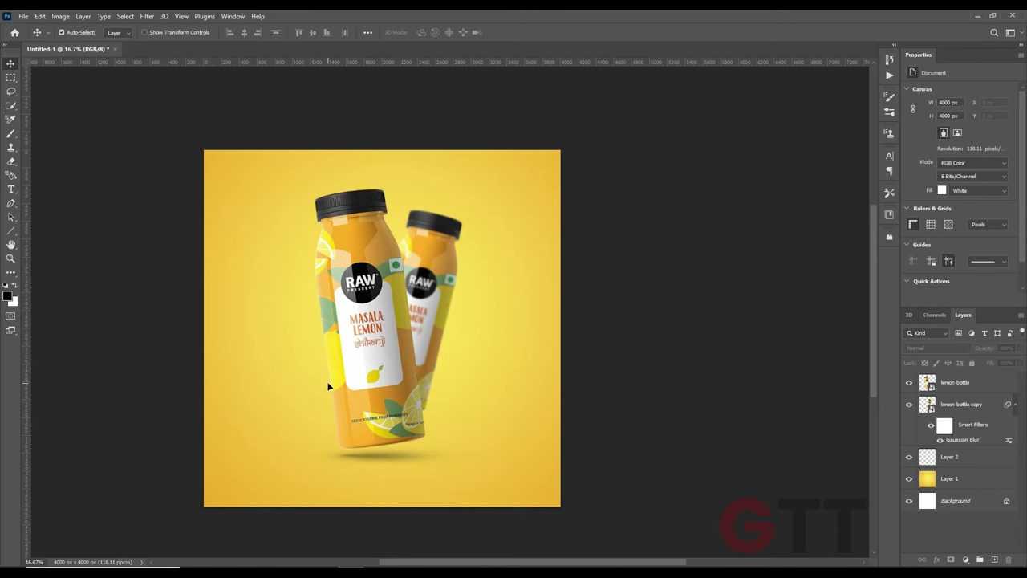
mouse_move(179, 85)
left_mouse_down()
mouse_move(511, 317)
mouse_move(440, 321)
mouse_move(273, 365)
mouse_move(279, 357)
left_mouse_up()
Step: Shrink the half lemon at the left edge and clip a Levels adjustment to it
key("Return")
key("ctrl+t")
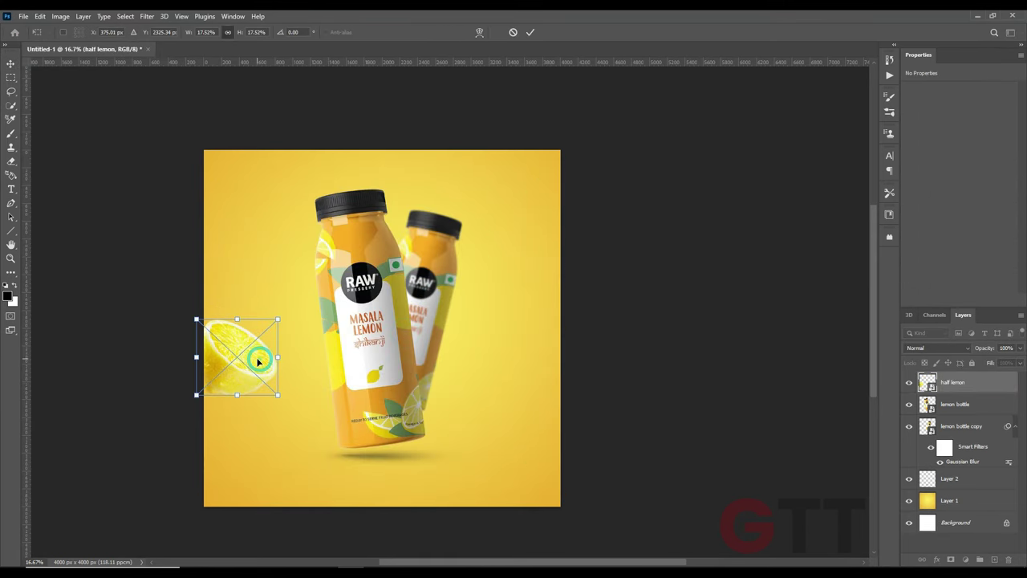
key("Return")
scroll(241, 321, "up", 3)
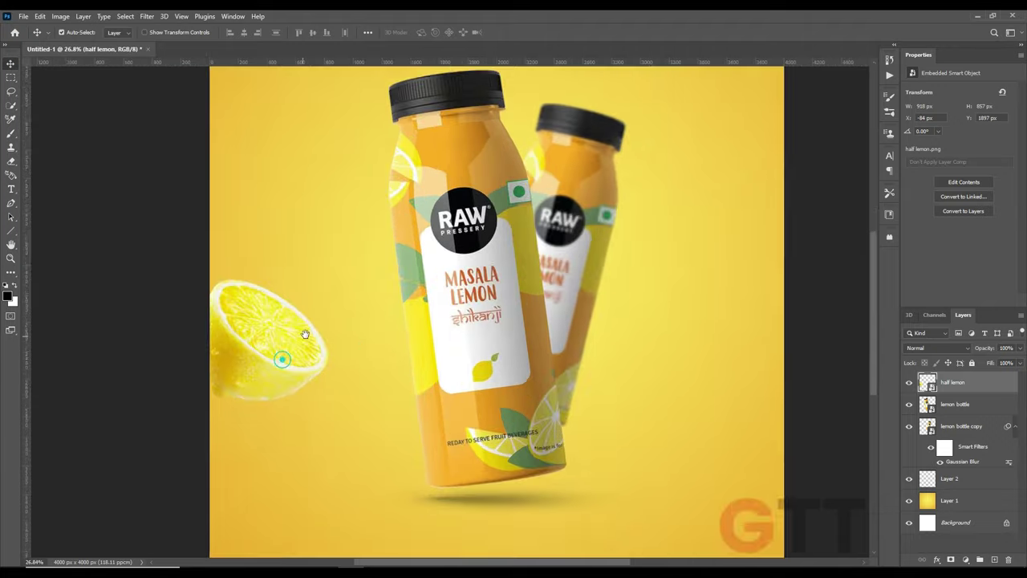
left_click(965, 560)
left_click(967, 405)
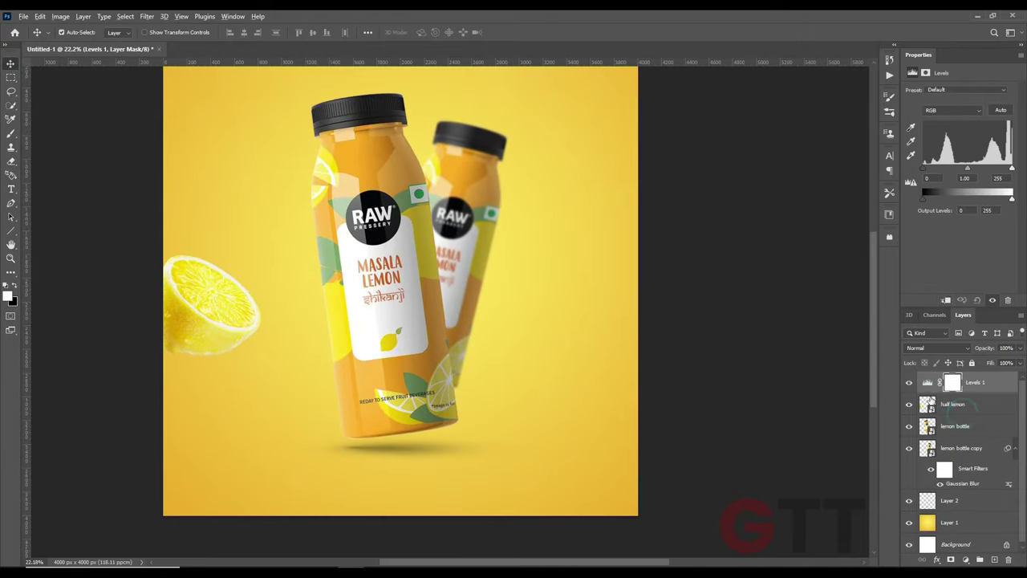
Step: Duplicate the half lemon with its Levels, flipped horizontally, enlarged, and rotated into the bottom-right corner
left_click(953, 405, "shift")
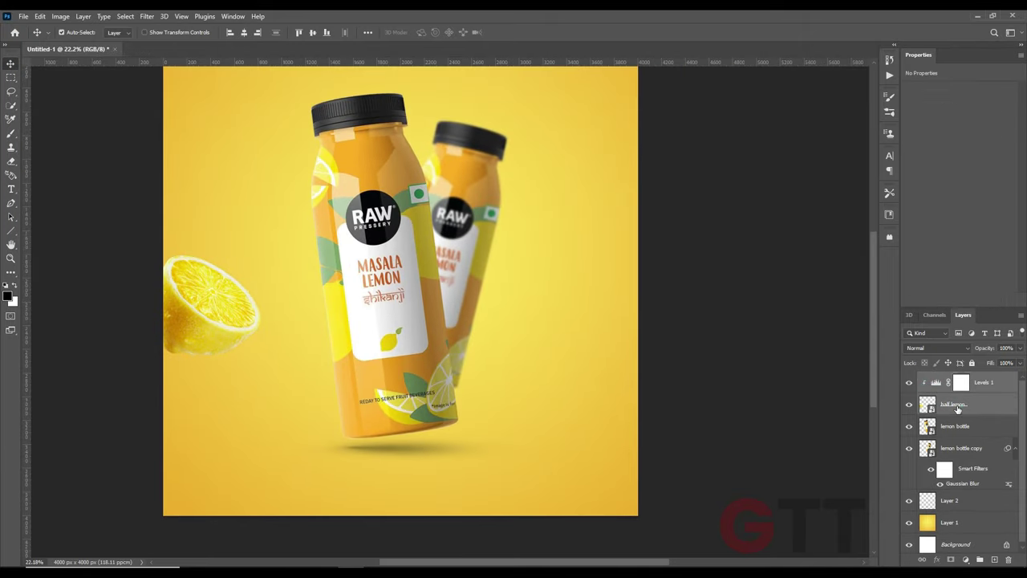
left_click_drag(240, 313, 473, 433)
key("ctrl+t")
right_click(522, 229)
left_click(550, 447)
mouse_move(562, 449)
left_mouse_down()
mouse_move(581, 449)
mouse_move(534, 443)
left_mouse_up()
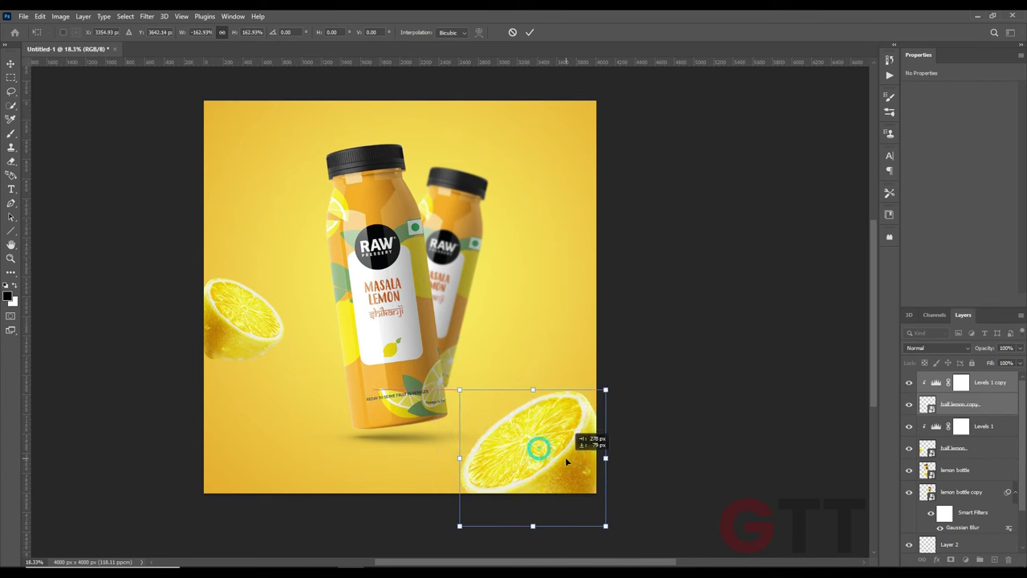
left_click_drag(593, 385, 600, 401)
key("Return")
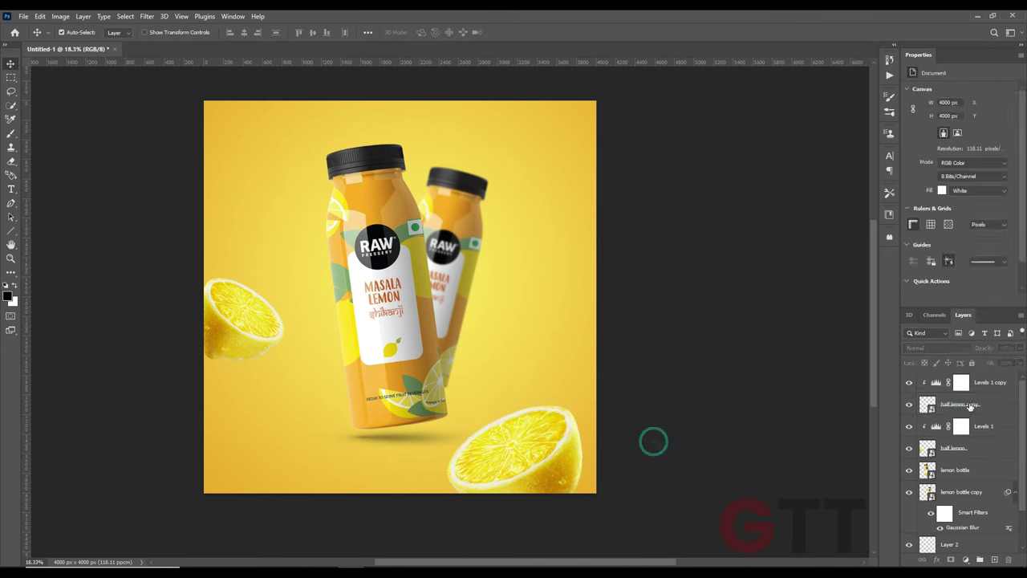
Step: Blur the lemon copy with a 7.8 px Gaussian Blur and shift it slightly right
left_click(147, 16)
left_click(295, 194)
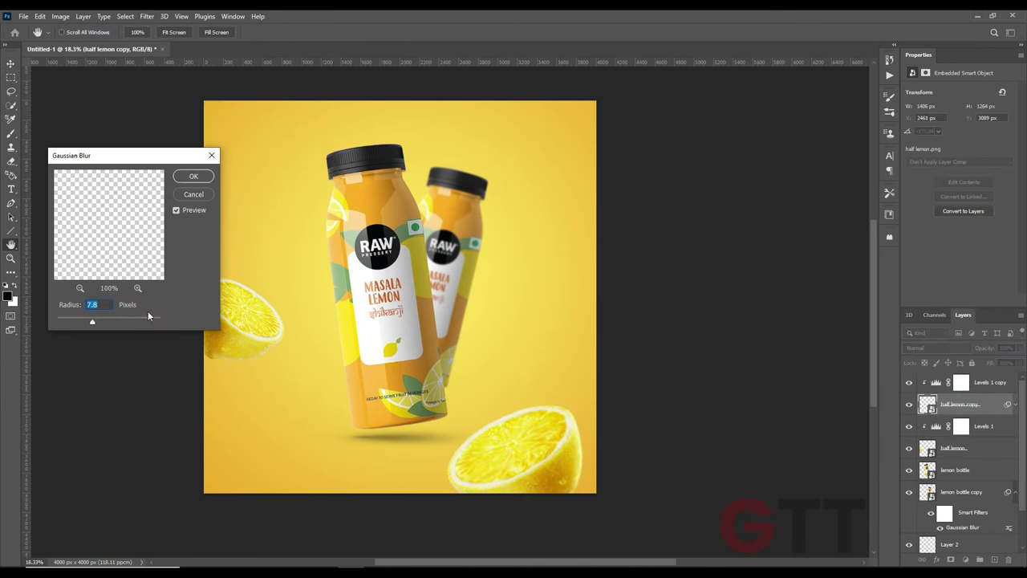
key("Return")
left_click_drag(520, 456, 537, 456)
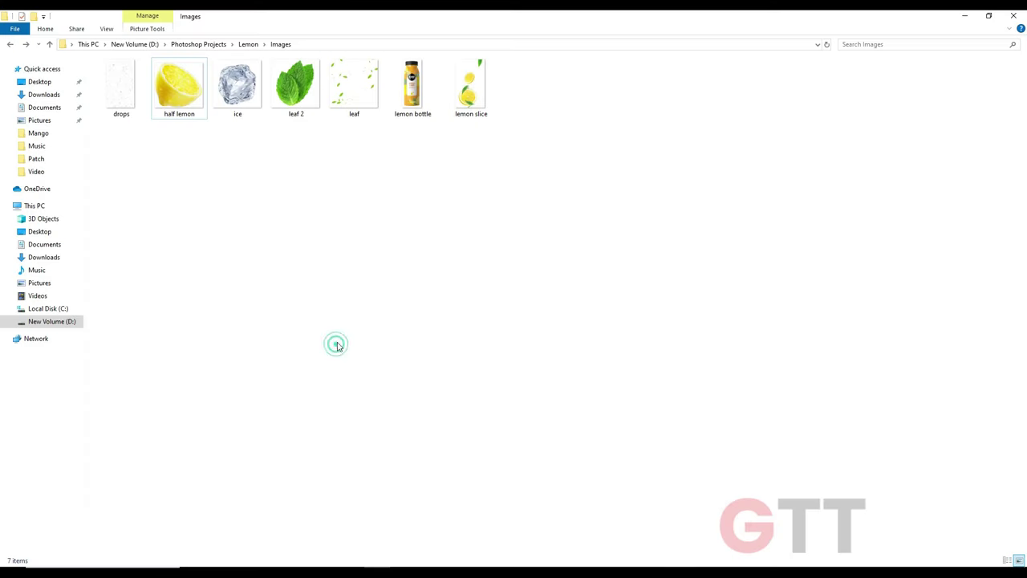
left_click(472, 106)
Step: Cut a single slice out of lemon slice.png and paste it into the bottle ad
left_click_drag(409, 291, 545, 172)
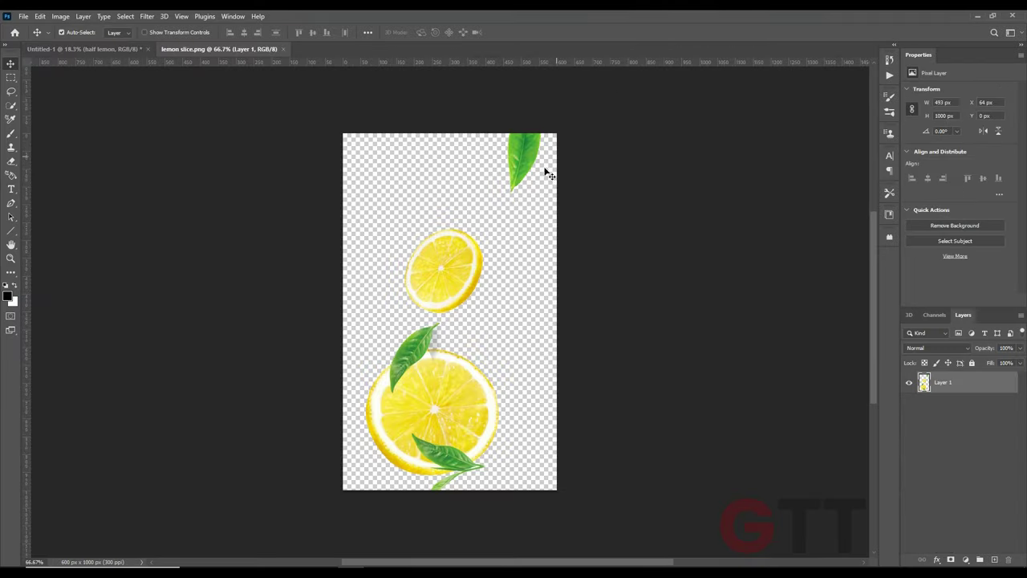
left_click_drag(471, 213, 454, 213)
key("ctrl+x")
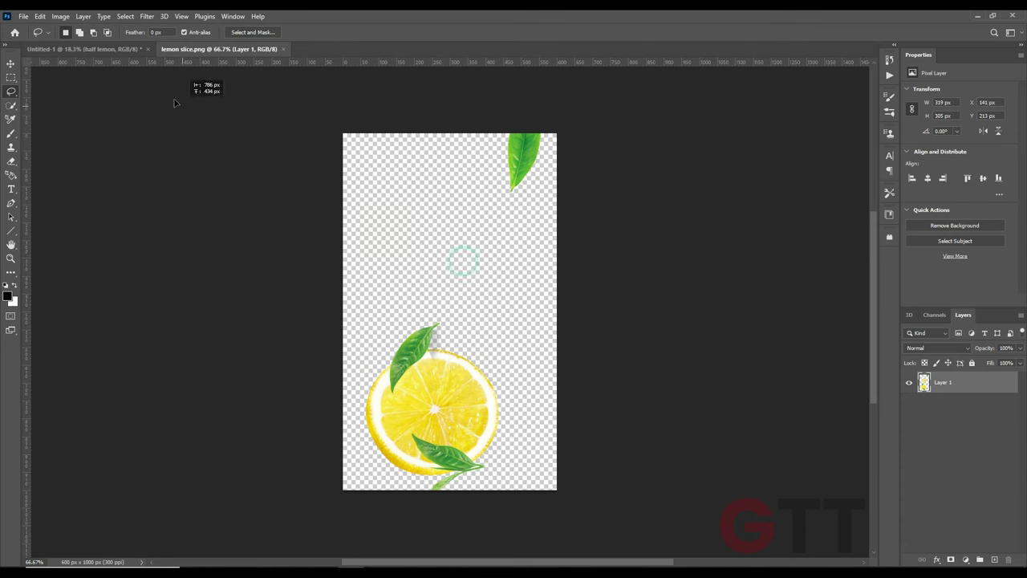
key("ctrl+Tab")
key("ctrl+v")
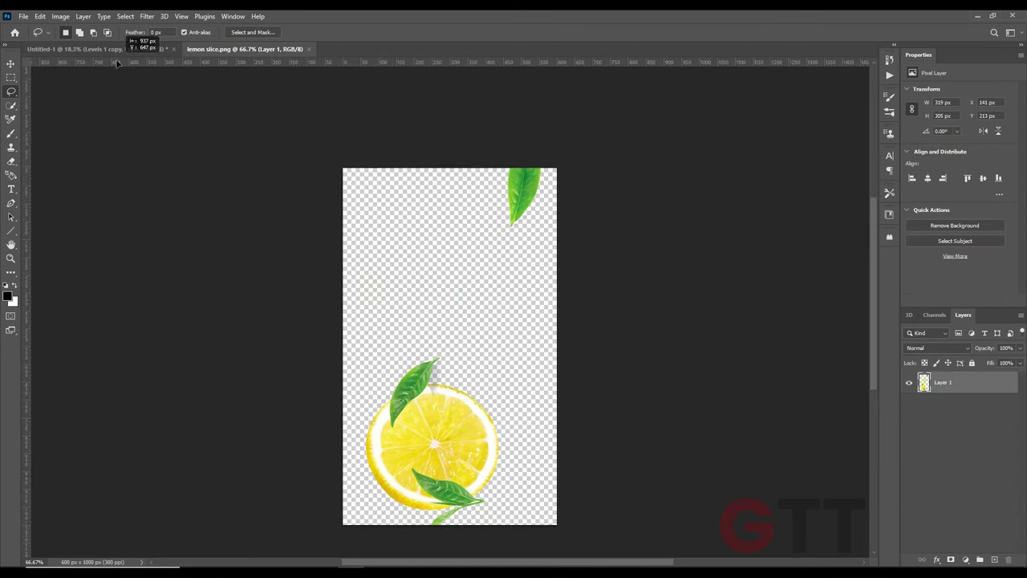
Step: Enlarge the pasted lemon slice and tilt it about 13.84° beside the back bottle
key("ctrl+Tab")
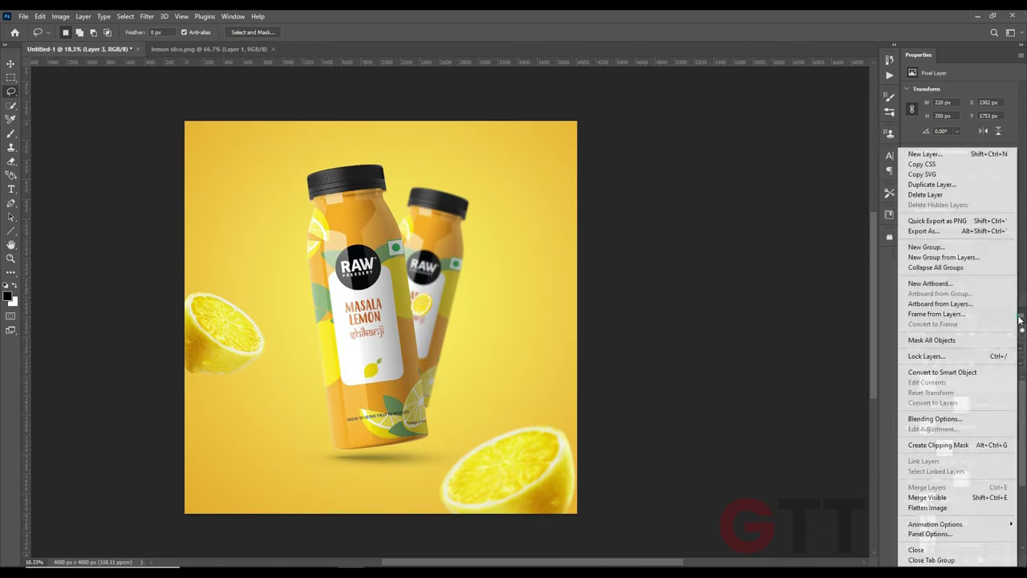
key("ctrl+t")
left_click_drag(443, 309, 514, 251)
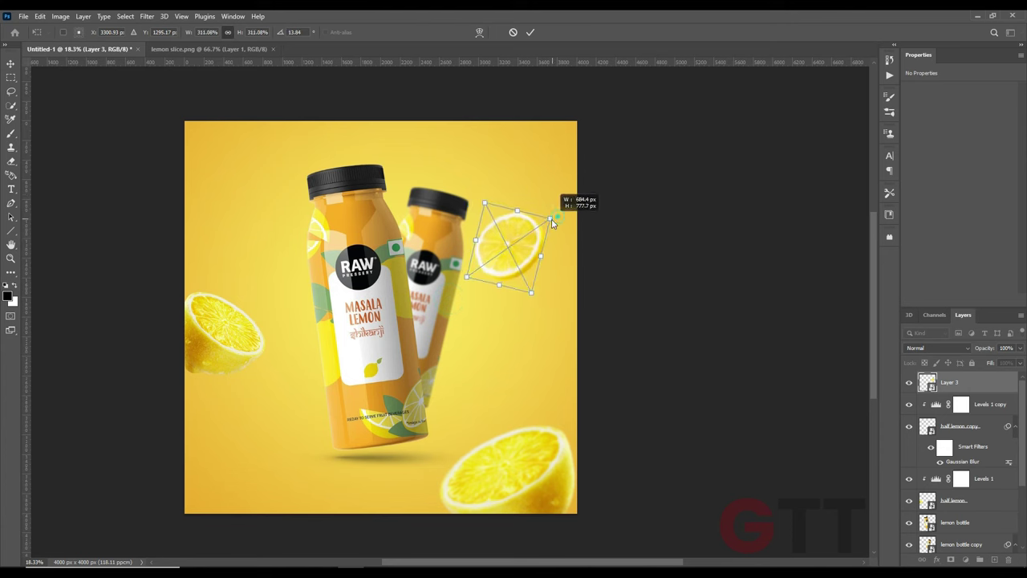
key("Return")
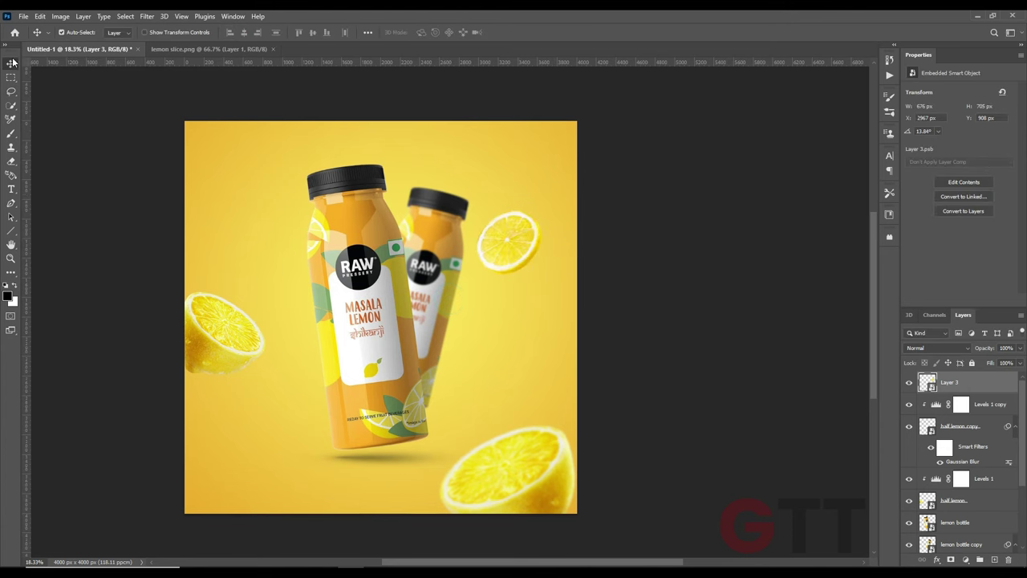
scroll(381, 316, "down", 1)
Step: Slide the left half lemon outward and reposition the bottom-right half lemon
left_click_drag(251, 328, 235, 337)
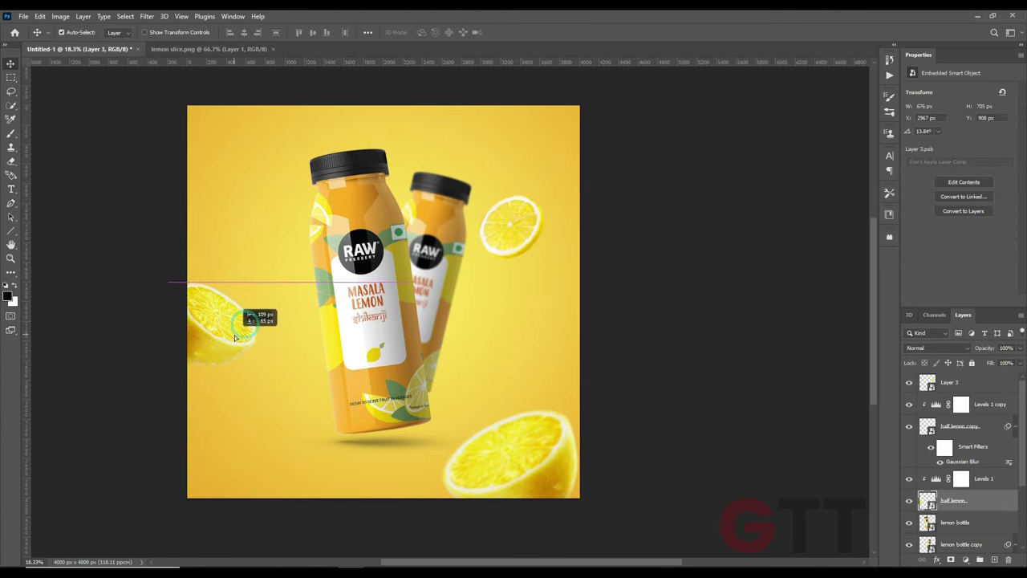
scroll(523, 469, "up", 1)
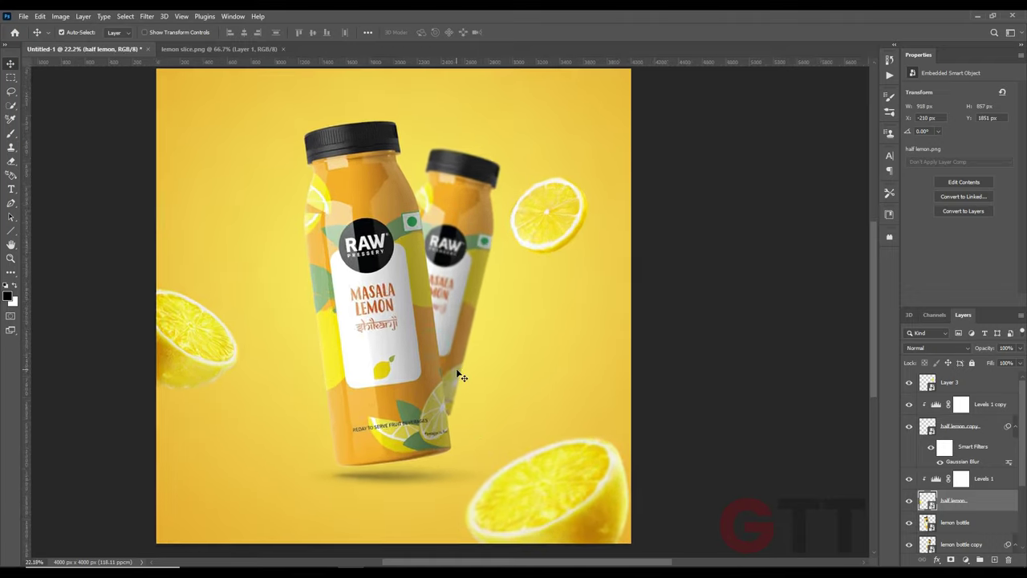
key("ctrl+t")
left_click_drag(552, 499, 607, 480)
key("Return")
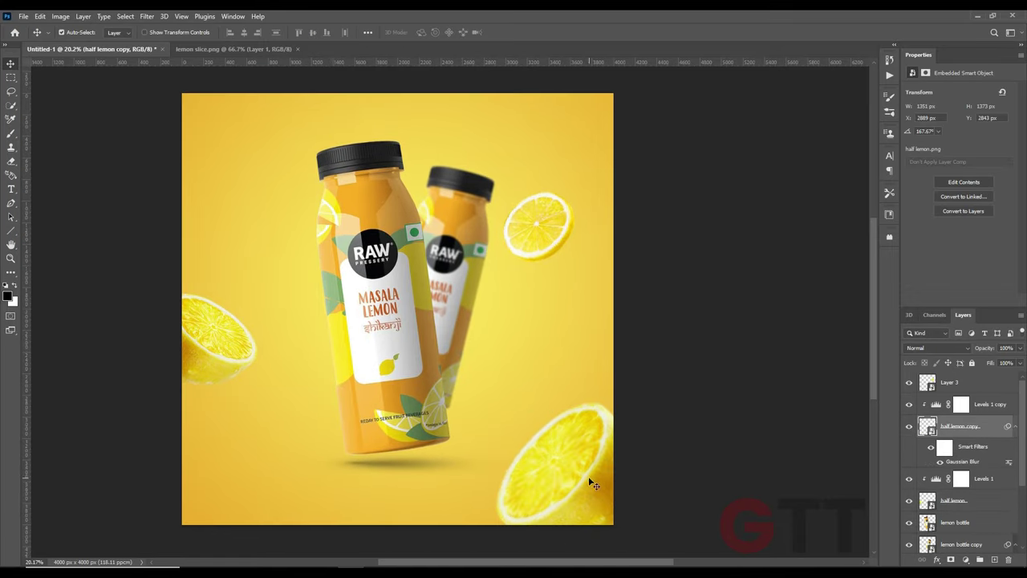
Step: Duplicate the top-right lemon slice and move the copy's layer below both bottles
left_click(576, 222, "ctrl")
key("ctrl+t")
mouse_move(576, 221)
left_mouse_down()
mouse_move(580, 229)
mouse_move(416, 270)
left_mouse_up()
key("Return")
left_click_drag(992, 399, 970, 498)
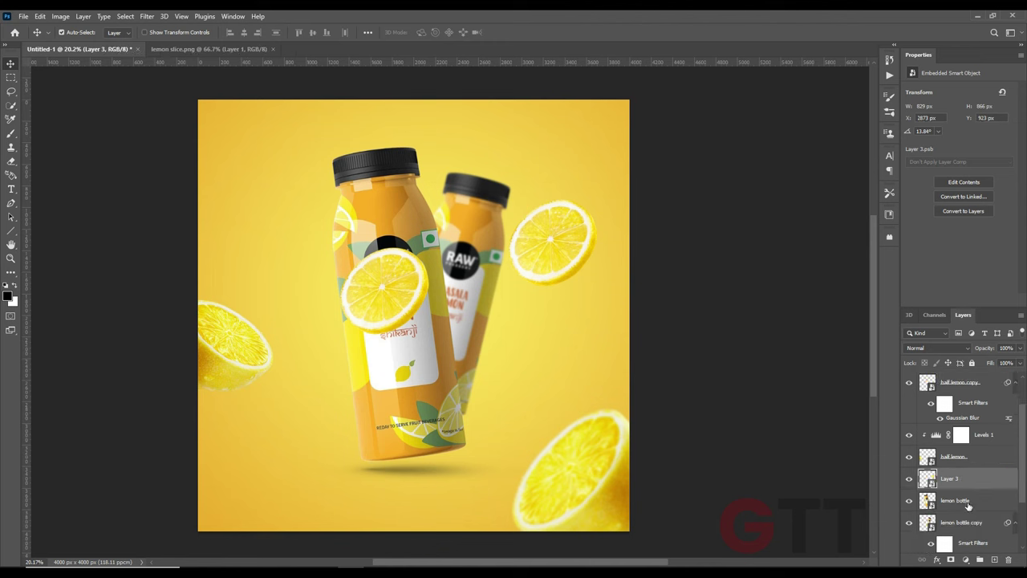
left_click_drag(961, 545, 961, 502)
key("ctrl+t")
left_click_drag(525, 267, 370, 308)
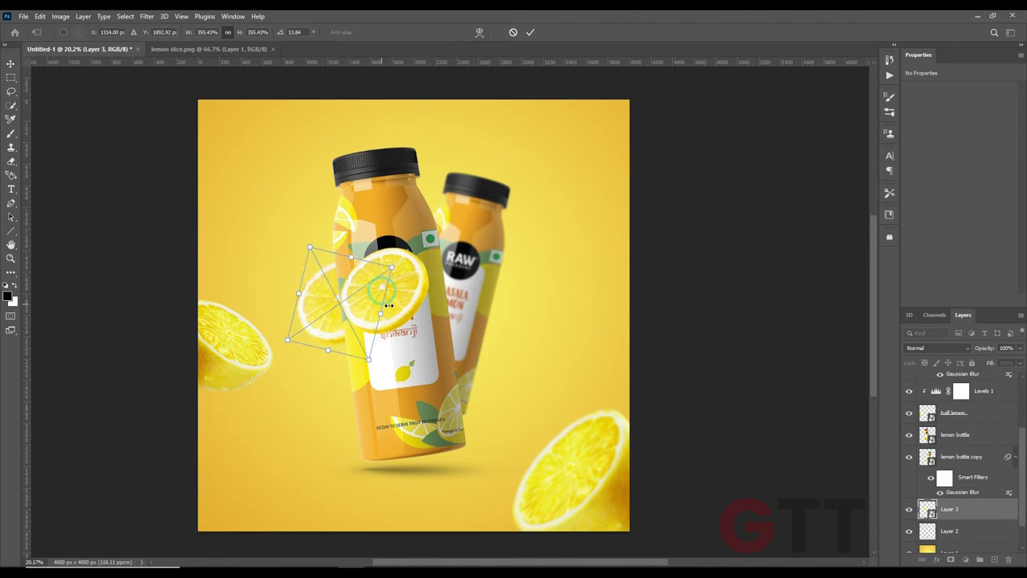
key("Escape")
Step: Tuck the slice copy, slightly tilted, behind the front bottle's left edge
left_click_drag(549, 240, 316, 311)
key("ctrl+t")
left_click_drag(401, 230, 408, 240)
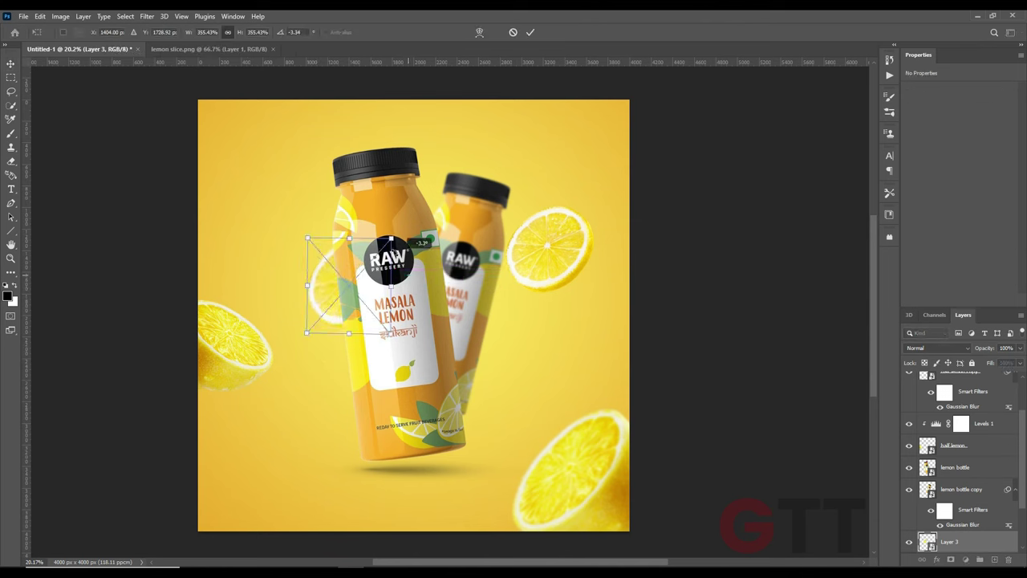
left_click_drag(334, 286, 338, 298)
key("Return")
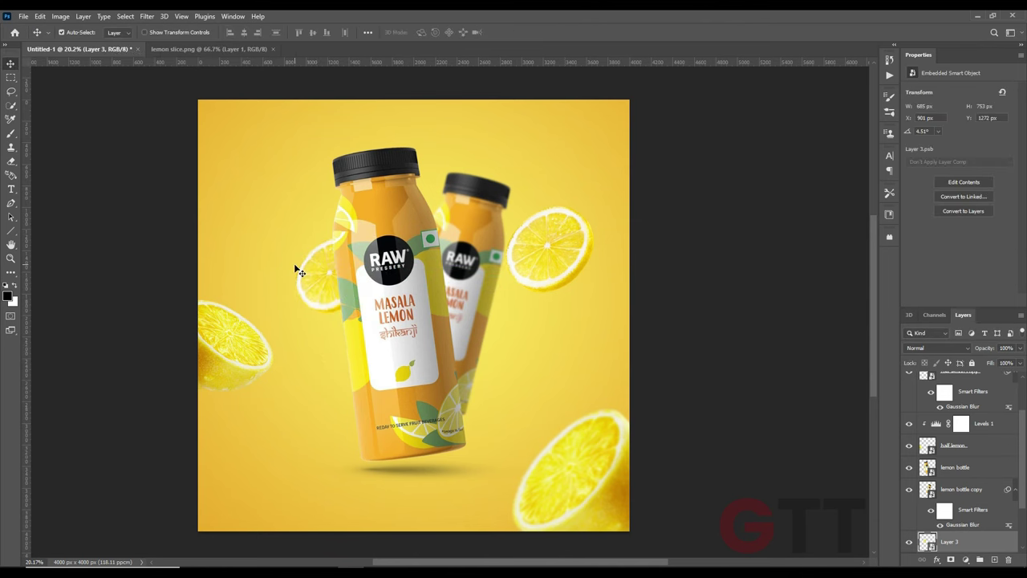
Step: Lower the left half lemon and rotate the top-right lemon slice slightly
left_click_drag(235, 354, 235, 376)
left_click(575, 284)
key("ctrl+t")
left_click_drag(585, 257, 584, 246)
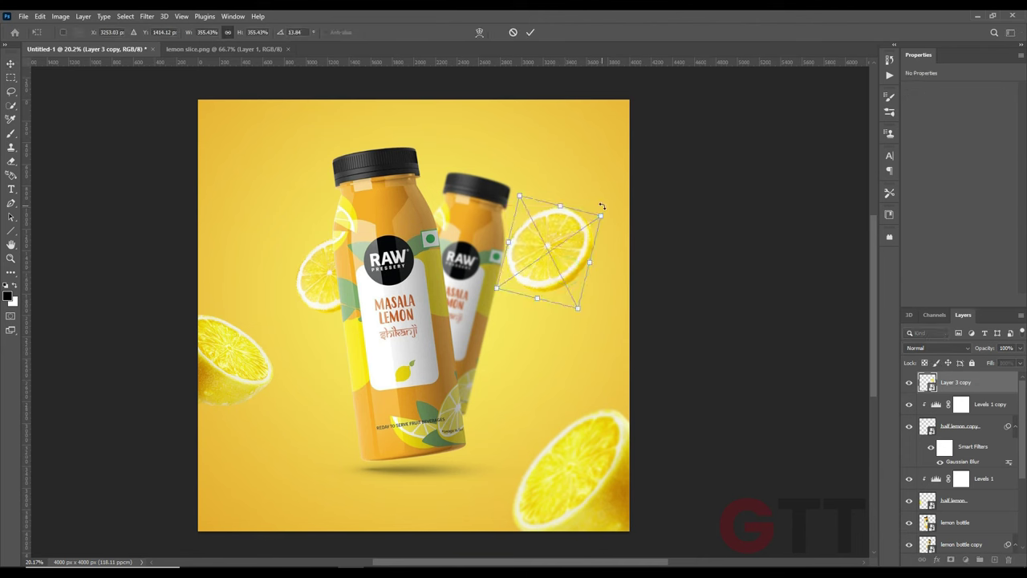
key("Return")
Step: Rotate the back bottle more upright and bring the left half lemon further into frame
left_click(502, 235)
key("ctrl+t")
left_click_drag(522, 166, 513, 184)
key("Return")
left_click_drag(238, 369, 258, 372)
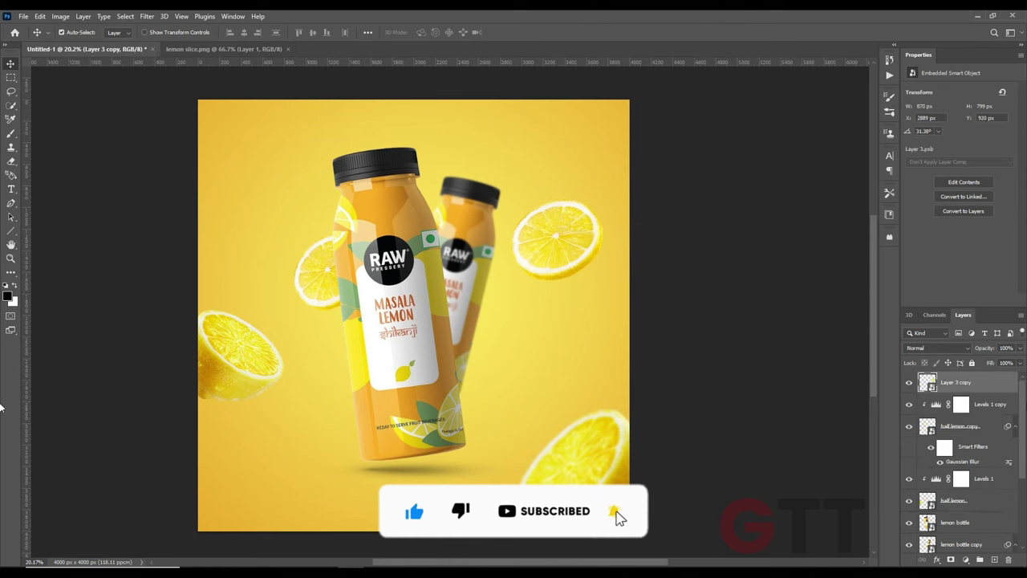
Step: Add a new Levels adjustment above the Levels 1 copy layer
left_click(985, 412)
left_click(974, 389)
left_click(965, 560)
Step: Clip a Levels adjustment with 0.77 midtones to the lemon slice tucked behind the bottle
left_click(955, 412)
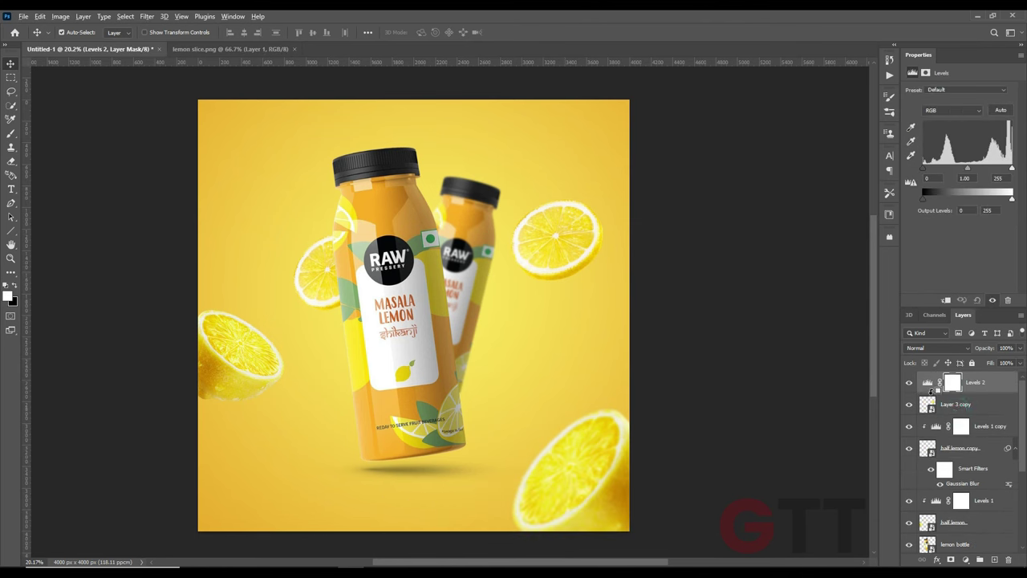
scroll(963, 450, "down", 3)
left_click(955, 508)
left_click(965, 559)
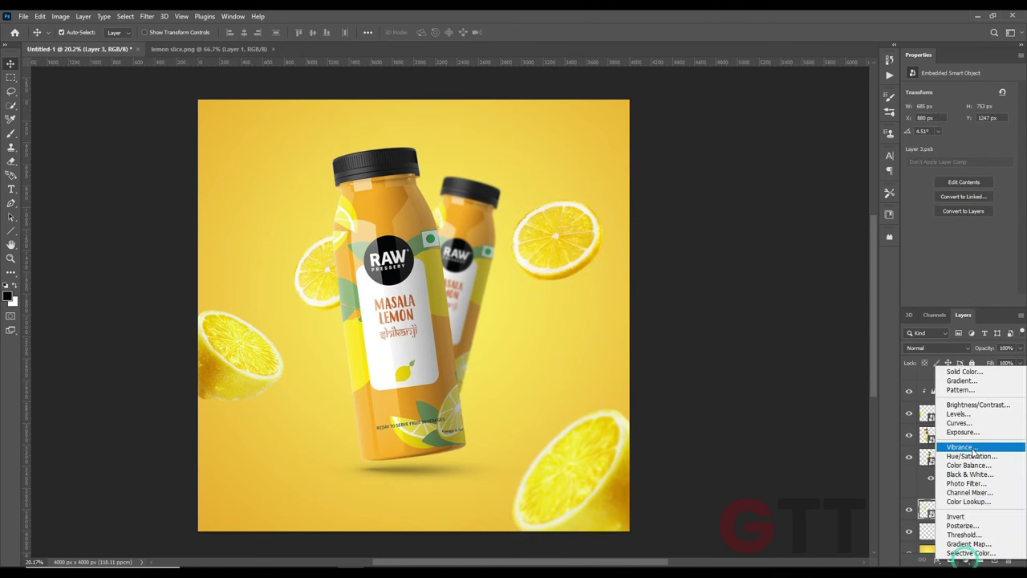
left_click(973, 415)
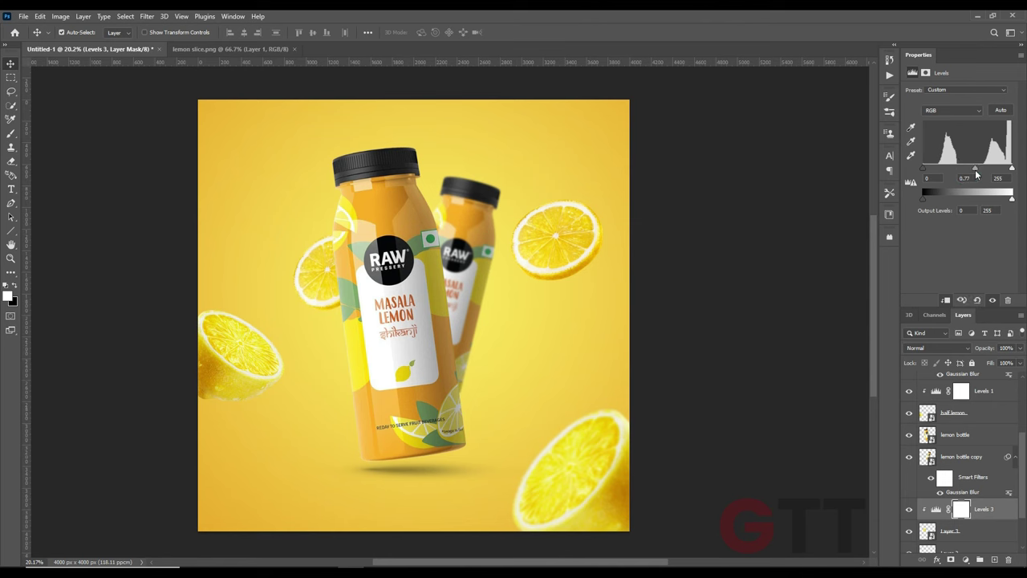
left_click(832, 332)
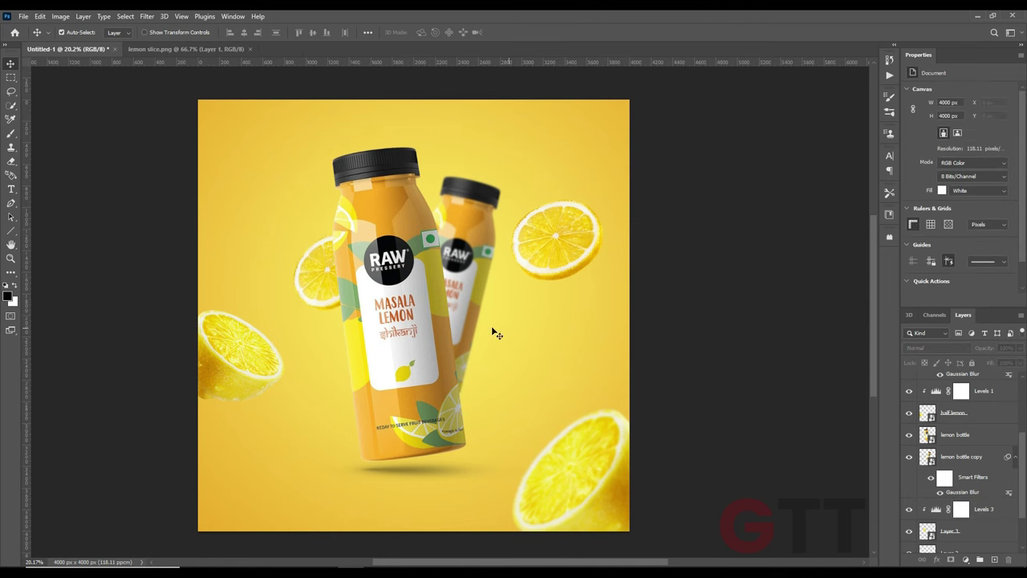
left_click(329, 290)
scroll(324, 289, "up", 5)
Step: Brush light shading over the tucked slice on a new Layer 4 with a soft round brush at 12% opacity
left_click(995, 559)
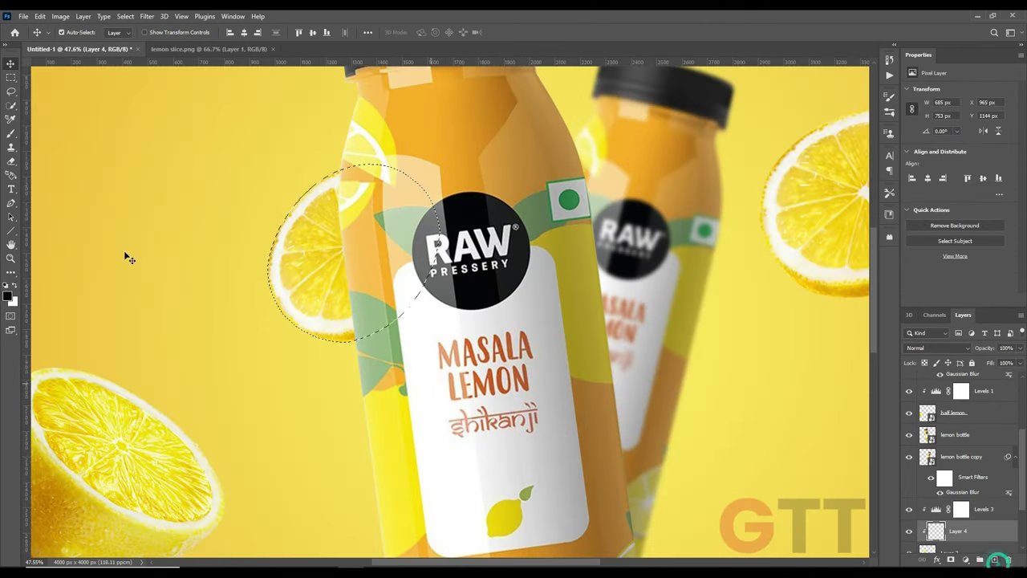
right_click(561, 336)
left_click(784, 362)
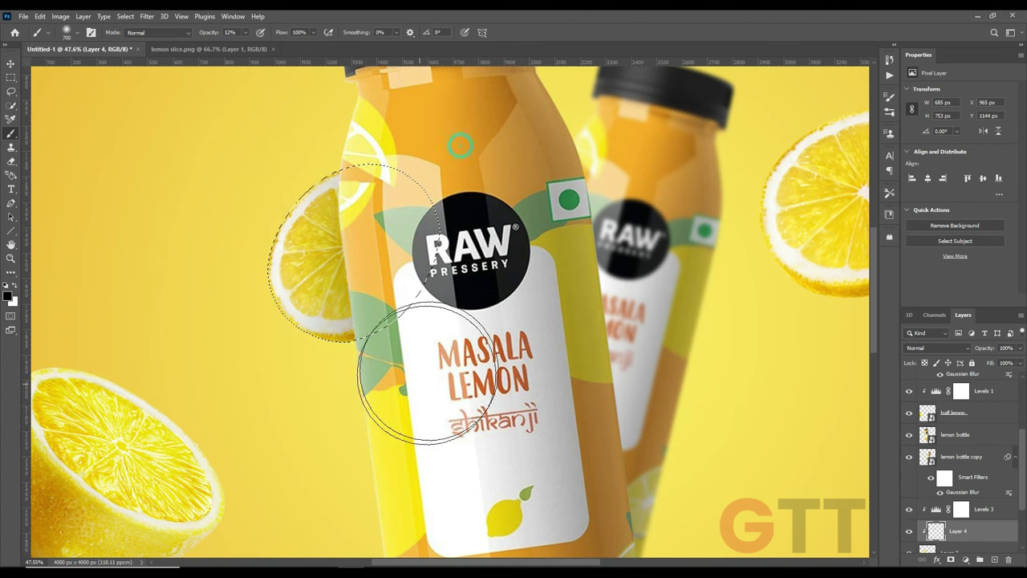
scroll(468, 287, "down", 5)
key("v")
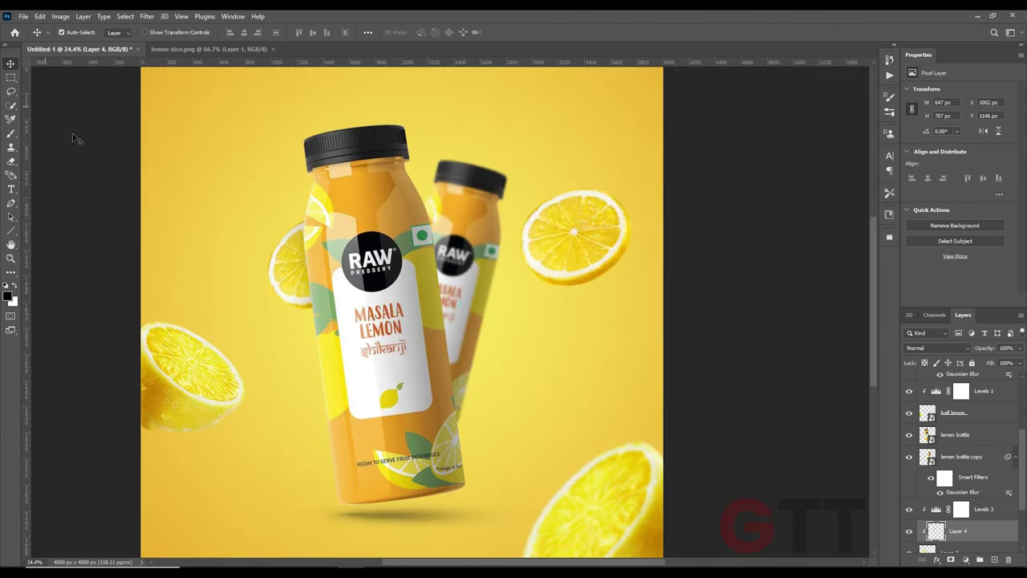
left_click(71, 137)
Step: Drag drops.png from the image folder onto the canvas over the bottles
key("alt+Tab")
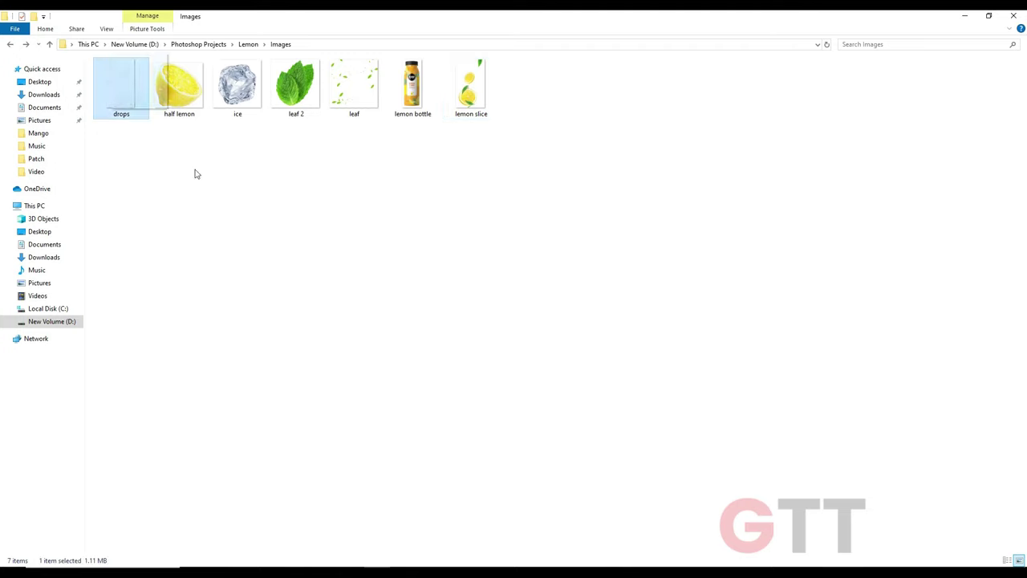
left_click_drag(119, 84, 398, 422)
scroll(979, 403, "up", 3)
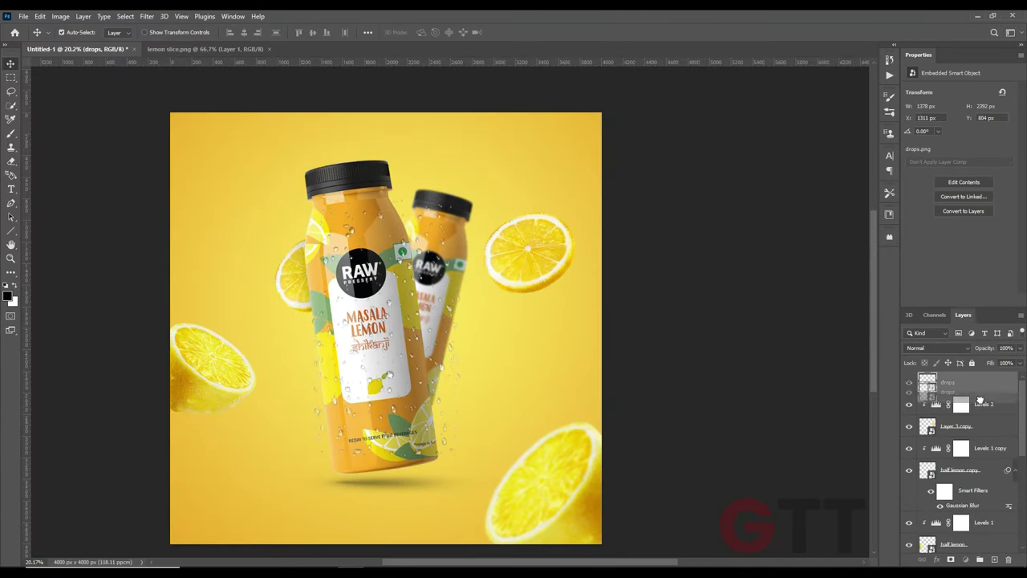
Step: Clip the water drops to the front bottle, tilted about −8.5° and enlarged to 111%
left_click_drag(979, 402, 935, 541)
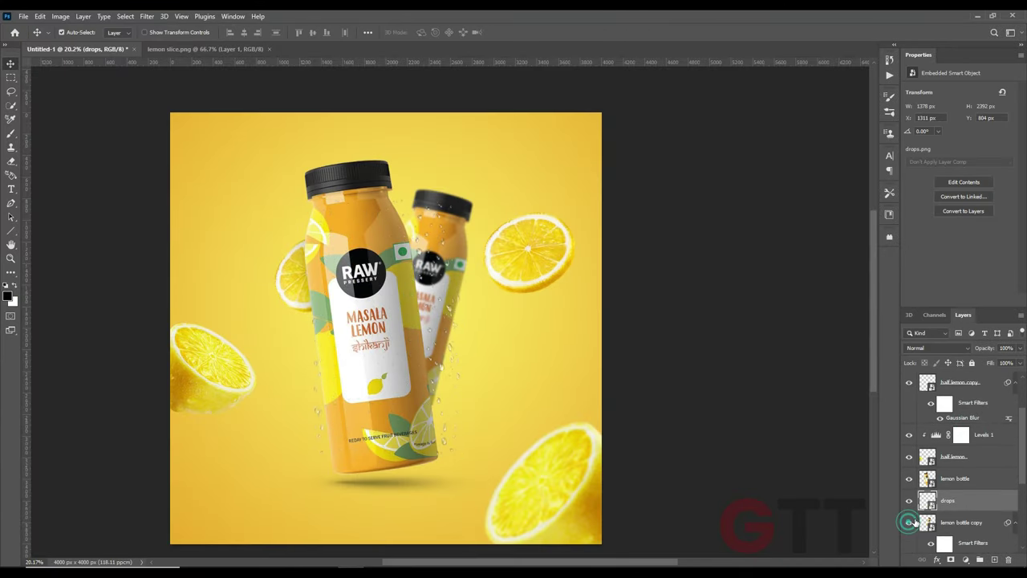
left_click_drag(951, 497, 920, 479)
key("ctrl+t")
left_click_drag(479, 298, 425, 286)
left_click_drag(353, 202, 349, 191)
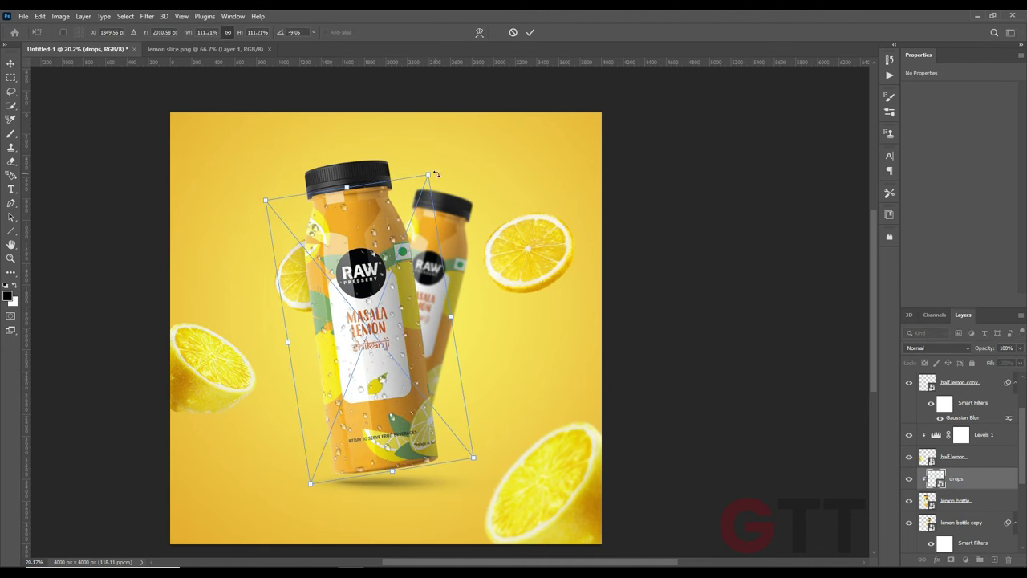
key("Return")
scroll(391, 223, "up", 4)
left_click_drag(354, 235, 357, 239)
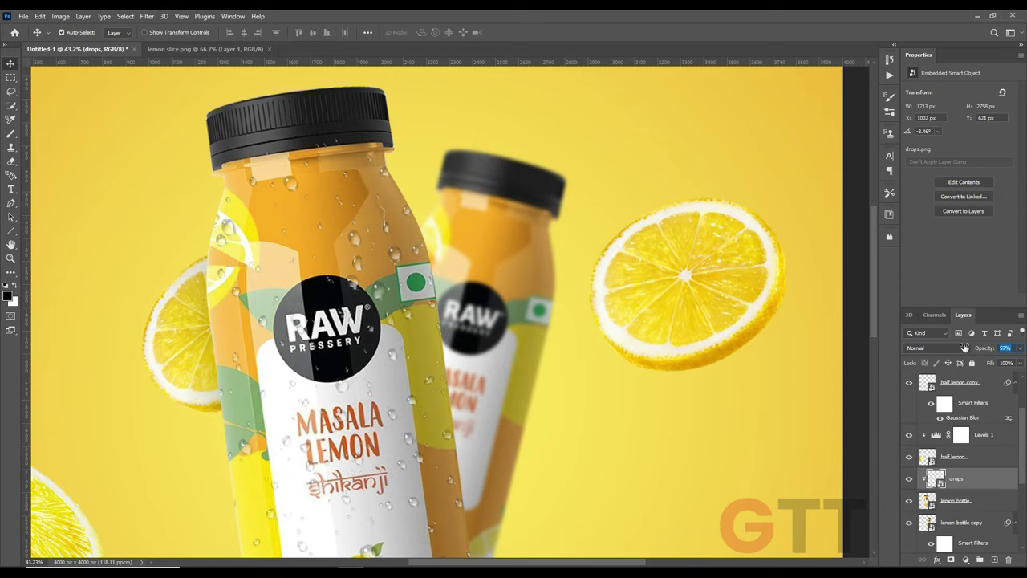
key("ctrl+0")
left_click(672, 384)
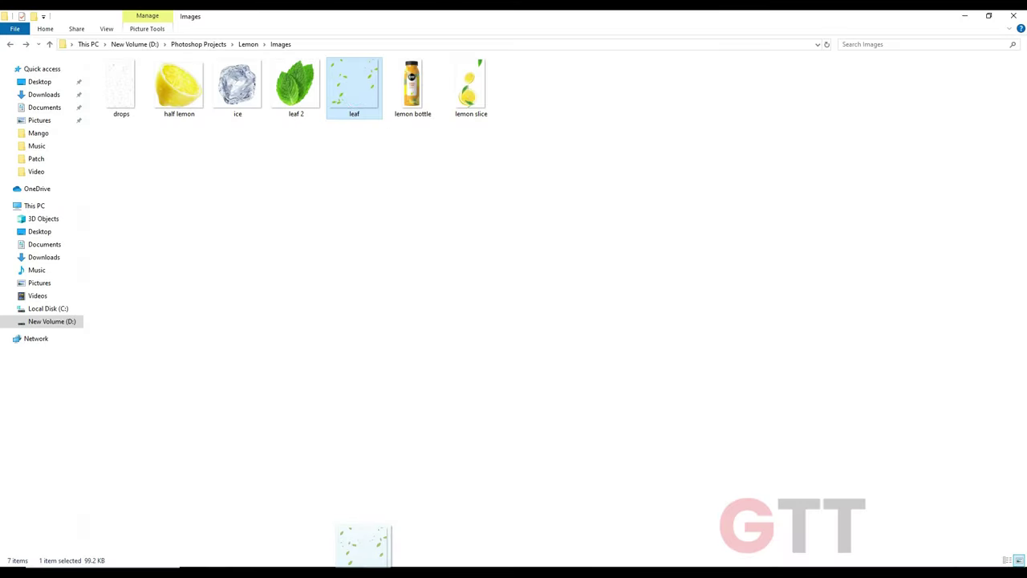
Step: Place leaf.png above the yellow background, enlarging, tilting and shifting the leaves around the bottles
left_click_drag(353, 89, 542, 374)
mouse_move(579, 331)
left_mouse_down()
mouse_move(592, 330)
mouse_move(578, 308)
mouse_move(642, 223)
left_mouse_up()
mouse_move(558, 300)
left_mouse_down()
mouse_move(578, 305)
mouse_move(640, 241)
left_mouse_up()
key("Return")
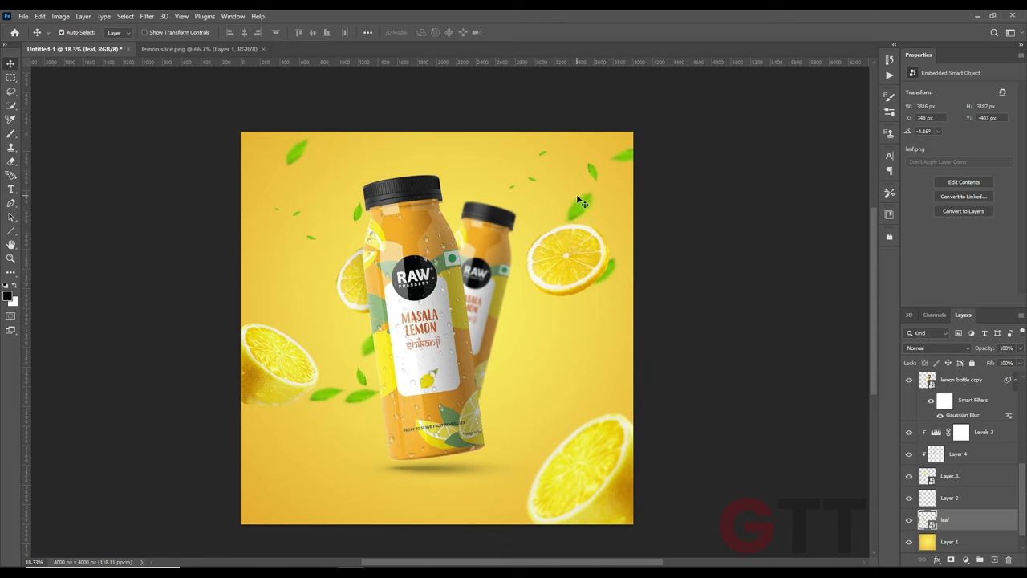
left_click_drag(581, 203, 607, 166)
Step: Rotate and widen the leaves further, then give the leaf layer a layer mask
key("ctrl+t")
left_click_drag(635, 233, 618, 291)
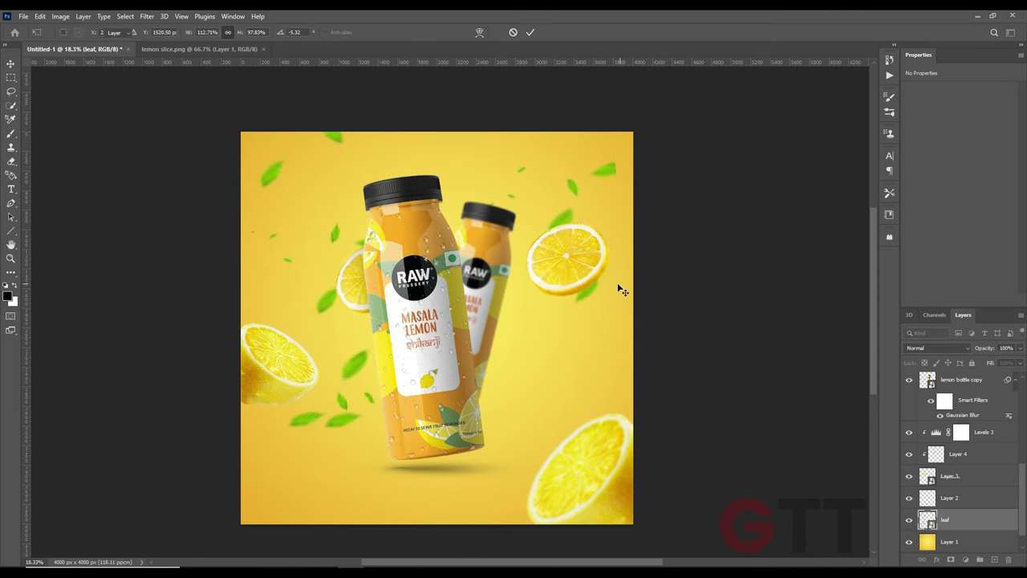
key("Return")
left_click(951, 559)
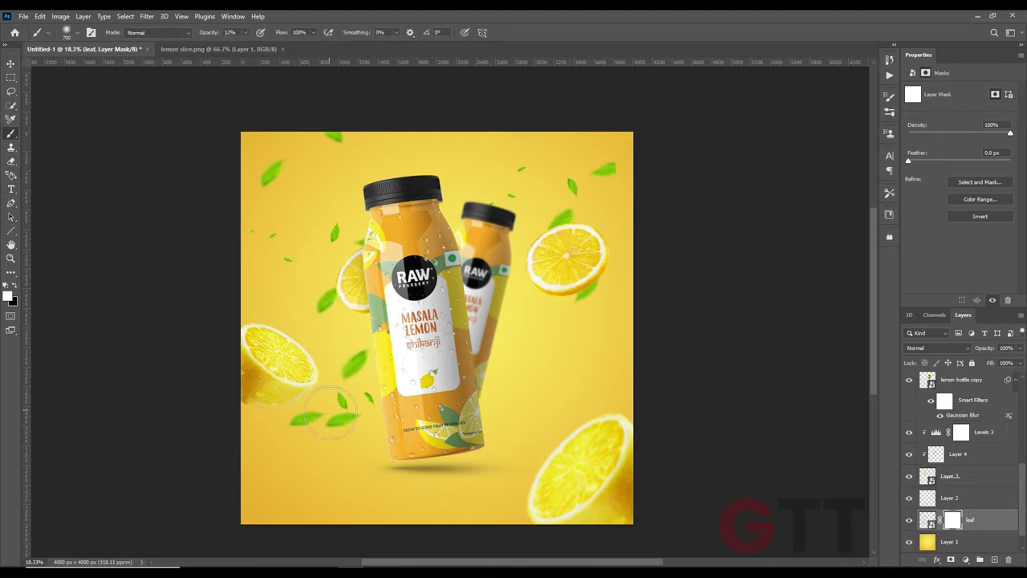
scroll(329, 414, "up", 5)
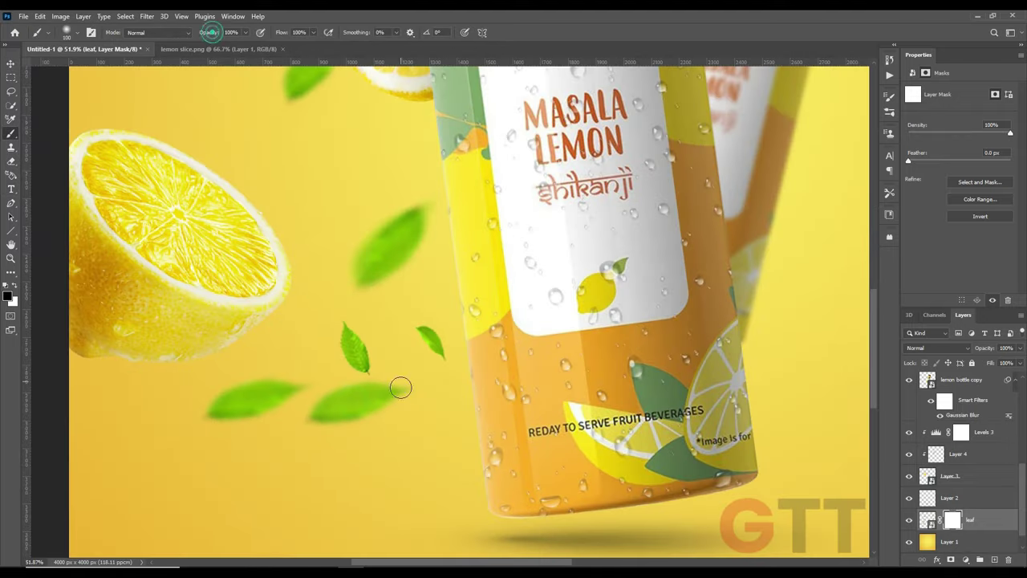
scroll(251, 395, "down", 5)
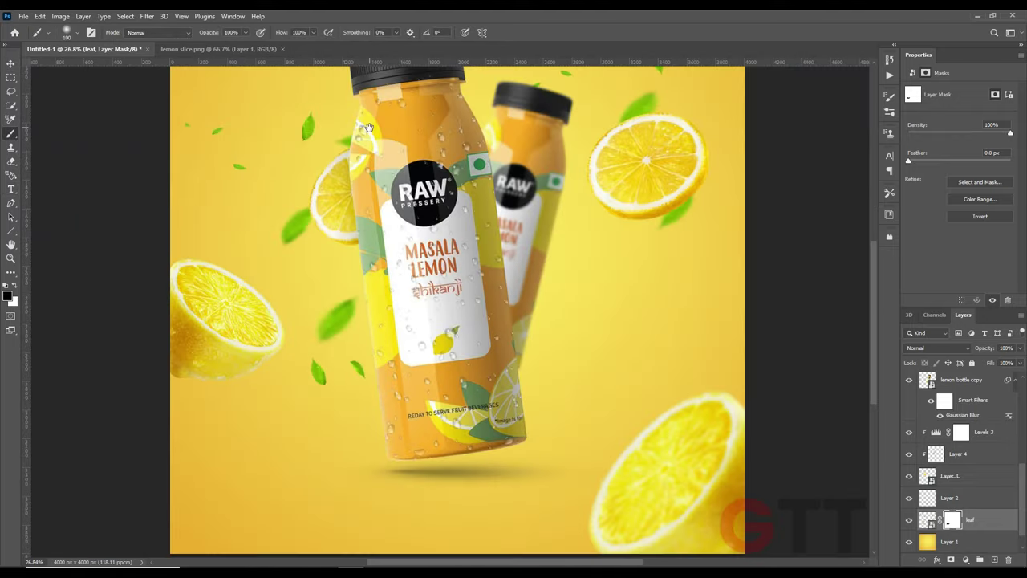
scroll(413, 236, "down", 3)
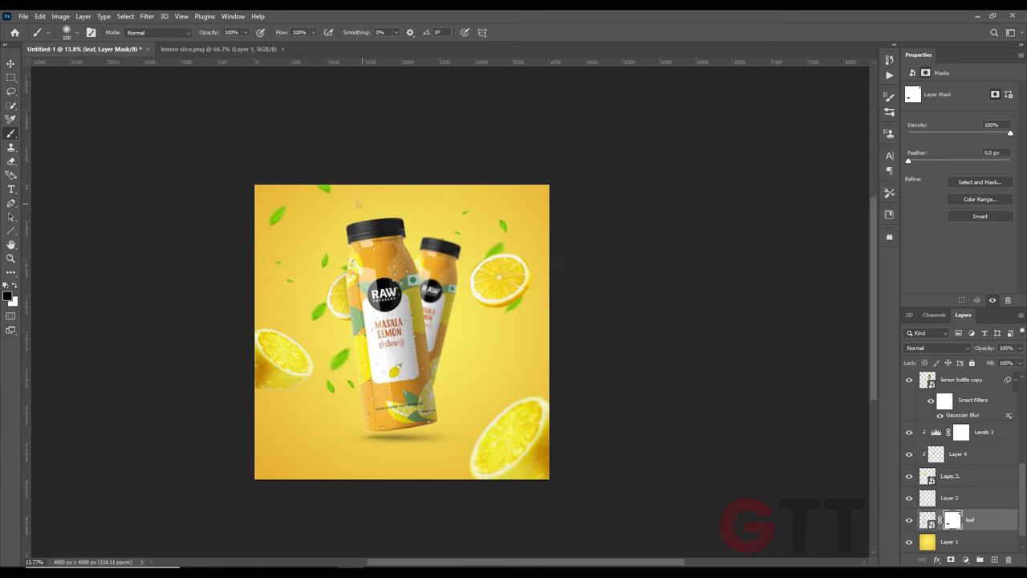
Step: Rotate the scattered leaves slightly and apply Motion Blur (Angle 22, Distance 89)
key("ctrl+t")
left_click_drag(560, 317, 552, 286)
key("Return")
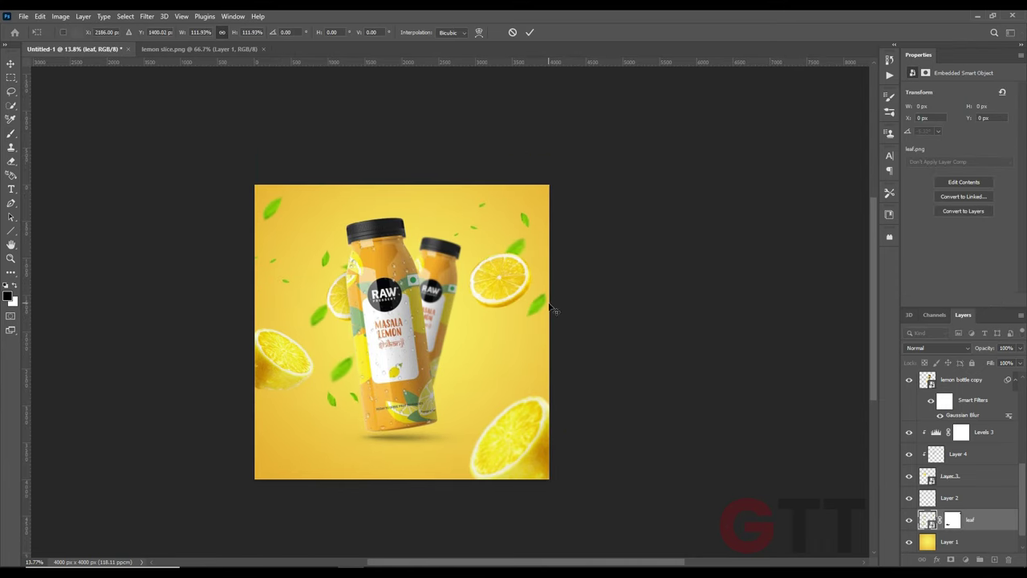
left_click(147, 16)
left_click(304, 214)
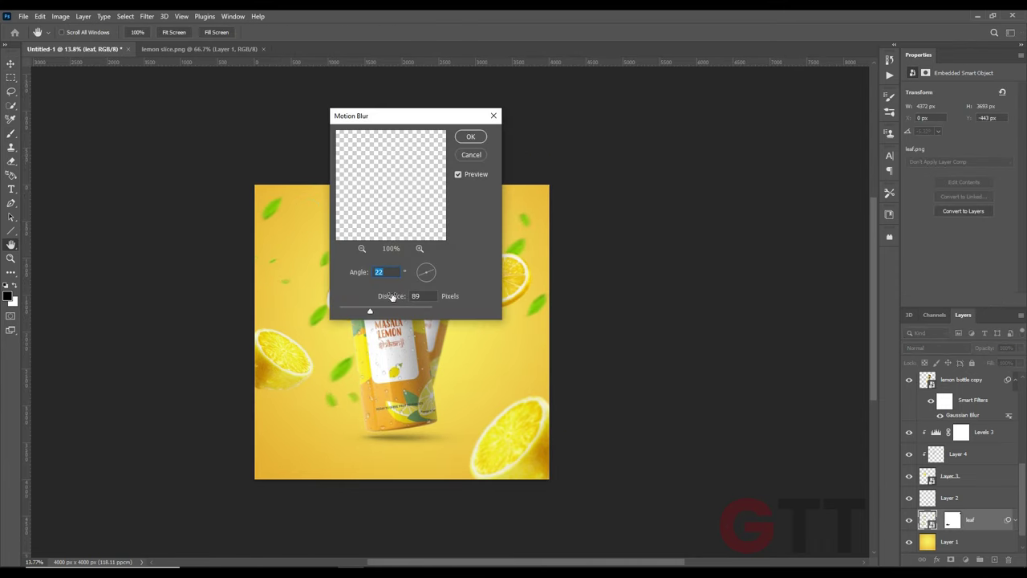
left_click(471, 136)
Step: Tilt the blurred leaves about 16 degrees and select the leaf layer's mask for painting
key("ctrl+t")
mouse_move(579, 273)
left_mouse_down()
mouse_move(559, 350)
mouse_move(358, 416)
mouse_move(499, 357)
mouse_move(497, 366)
left_mouse_up()
key("Return")
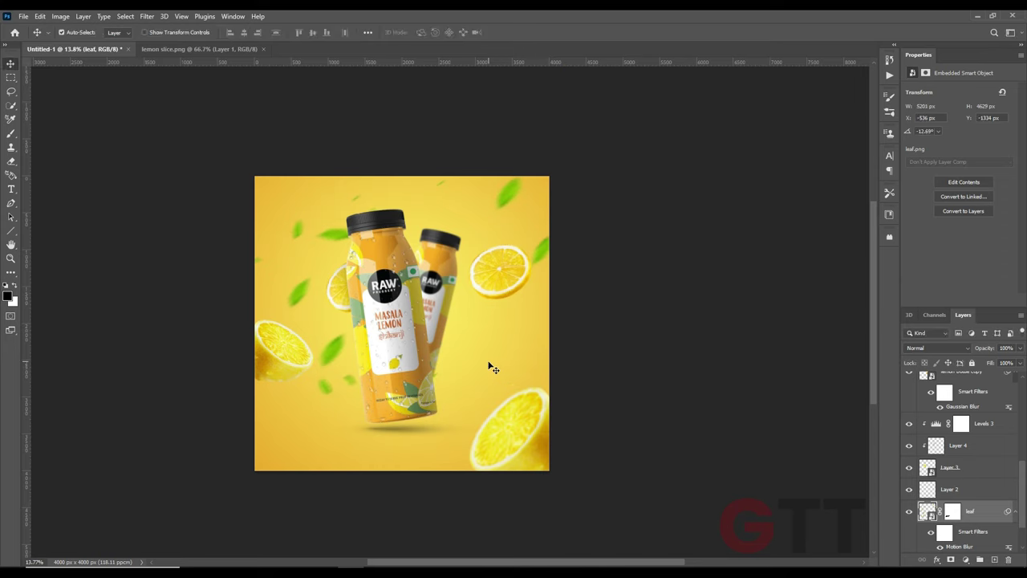
scroll(370, 350, "up", 4)
left_click(952, 511)
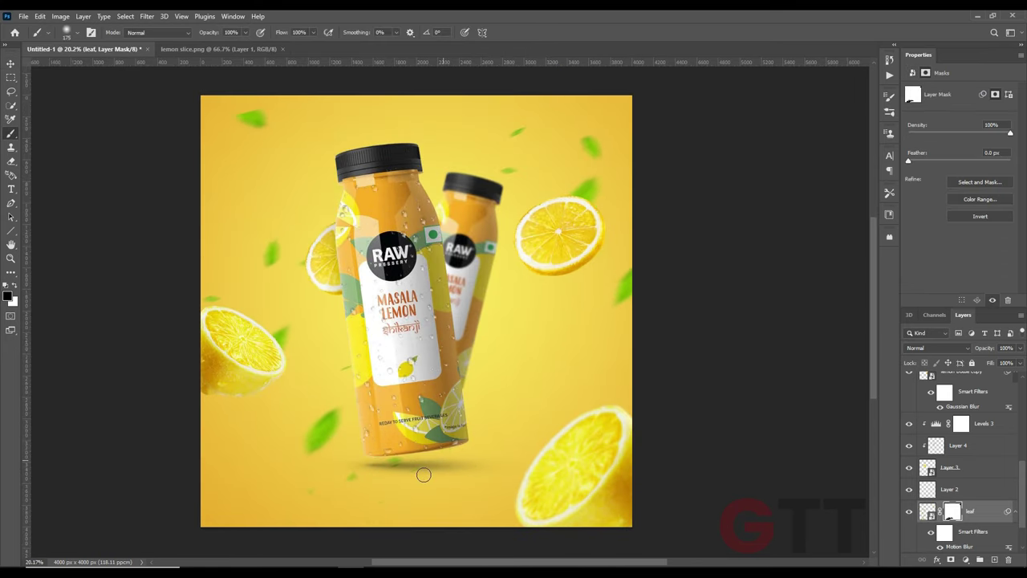
scroll(407, 511, "down", 1)
Step: Bring leaf 2.png into the poster over the front bottle
key("v")
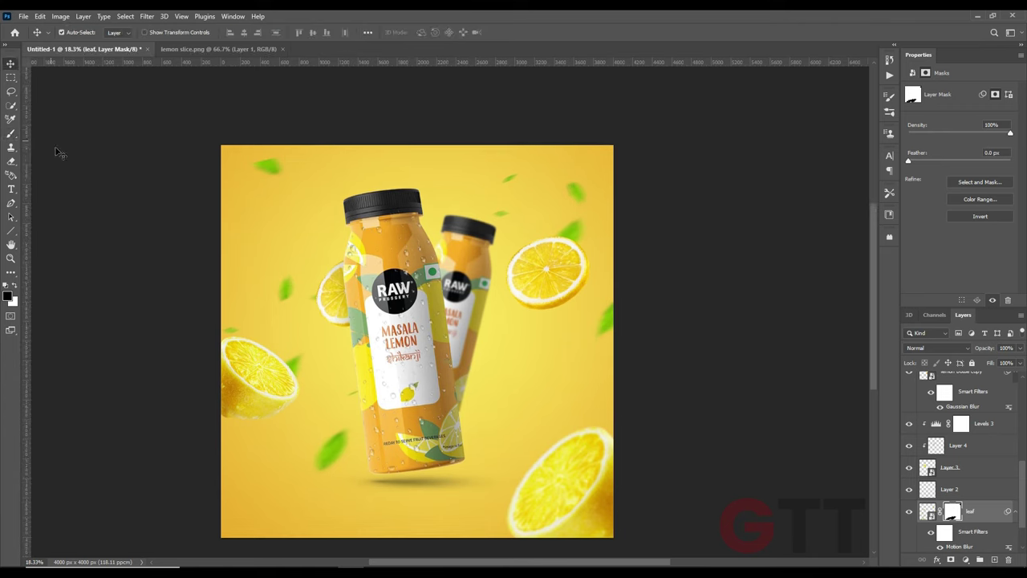
left_click(174, 294)
left_click_drag(293, 87, 510, 331)
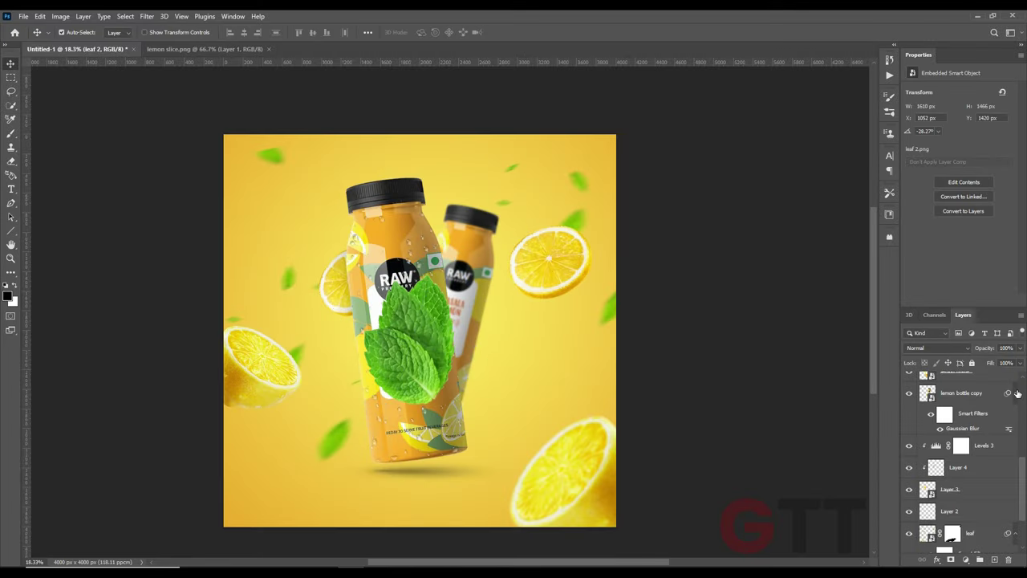
Step: Move the mint leaf layer down the stack to sit above lemon bottle copy
key("ctrl+bracketleft")
key("ctrl+bracketleft")
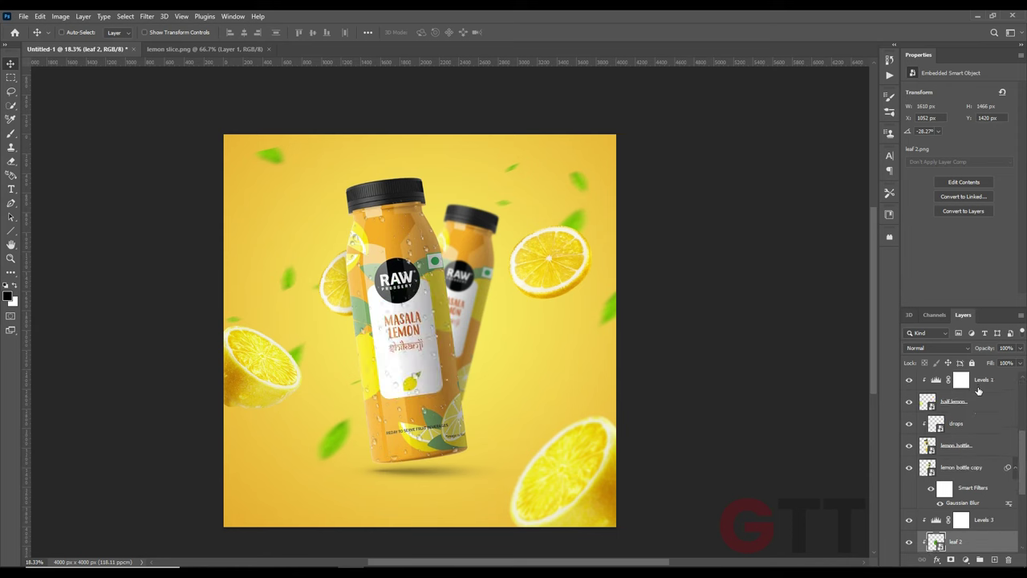
key("ctrl+bracketleft")
key("ctrl+bracketleft")
scroll(961, 492, "up", 2)
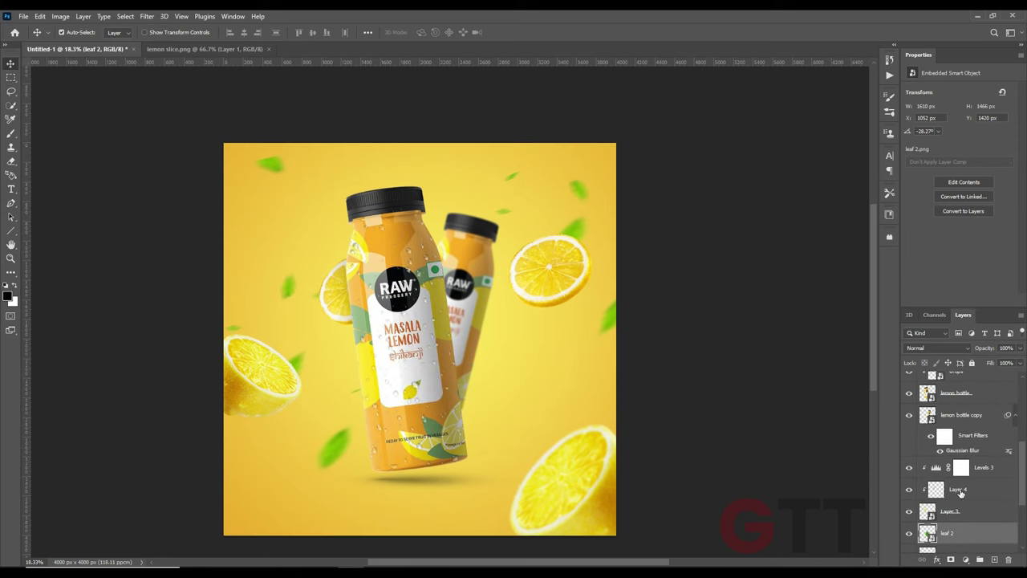
left_click_drag(954, 401, 955, 411)
Step: Shrink the mint leaf, tilt it about 9°, and tuck it against the front bottle's right side
key("ctrl+t")
mouse_move(369, 369)
left_mouse_down()
mouse_move(345, 393)
mouse_move(400, 384)
mouse_move(490, 406)
left_mouse_up()
key("Return")
scroll(462, 411, "up", 2)
left_click_drag(462, 412, 493, 345)
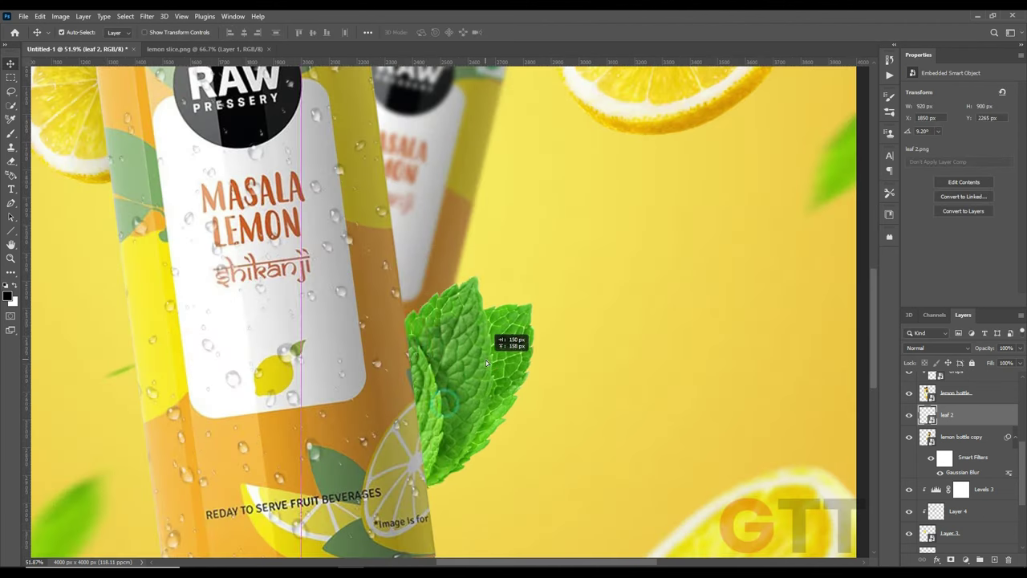
Step: Add new Layer 5 and shade beside the leaf with a soft brush at 18% opacity
left_click(994, 560)
key("b")
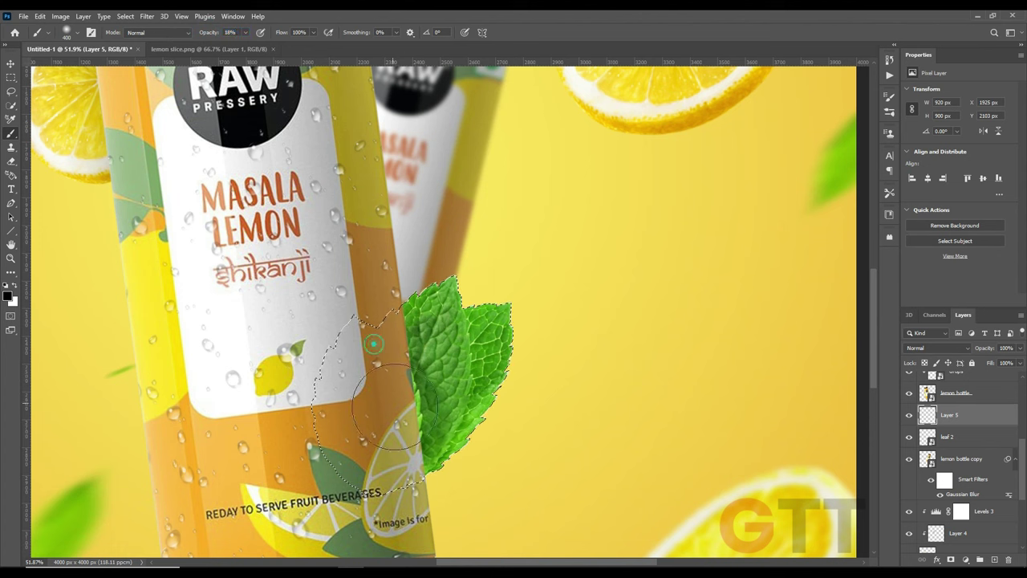
scroll(465, 457, "down", 5)
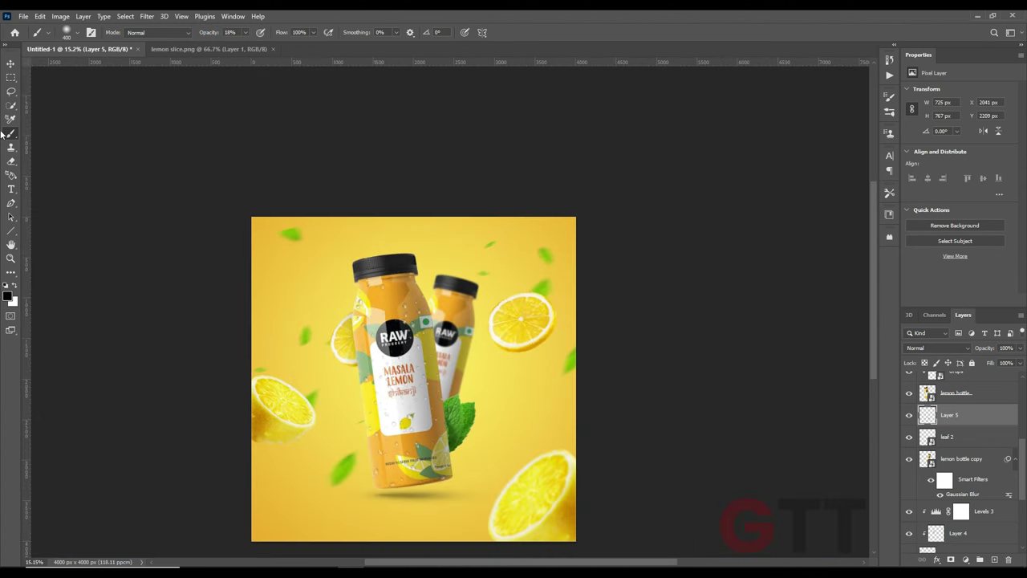
key("v")
scroll(414, 375, "up", 2)
left_click(949, 497)
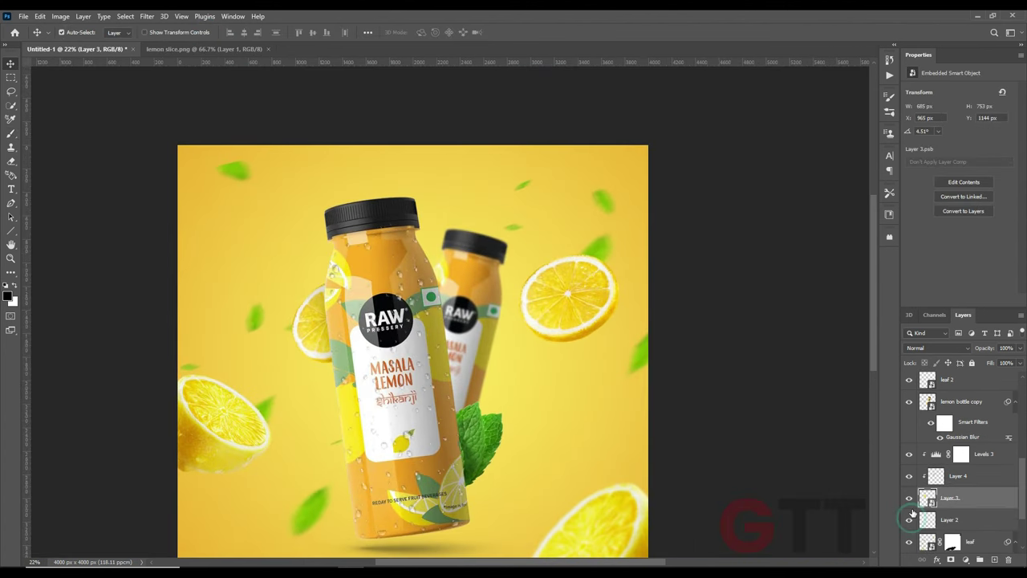
Step: Remove Layer 4 and move the small lemon slice up-left beside the bottle
key("ctrl+z")
key("ctrl+t")
left_click_drag(308, 335, 271, 242)
left_click(530, 32)
Step: Move the mint leaf to the bottle's left, flipped and rotated about 158°
left_click_drag(480, 437, 341, 434)
scroll(341, 425, "up", 2)
scroll(337, 415, "down", 2)
key("ctrl+t")
mouse_move(265, 422)
left_mouse_down()
mouse_move(338, 361)
mouse_move(321, 357)
left_mouse_up()
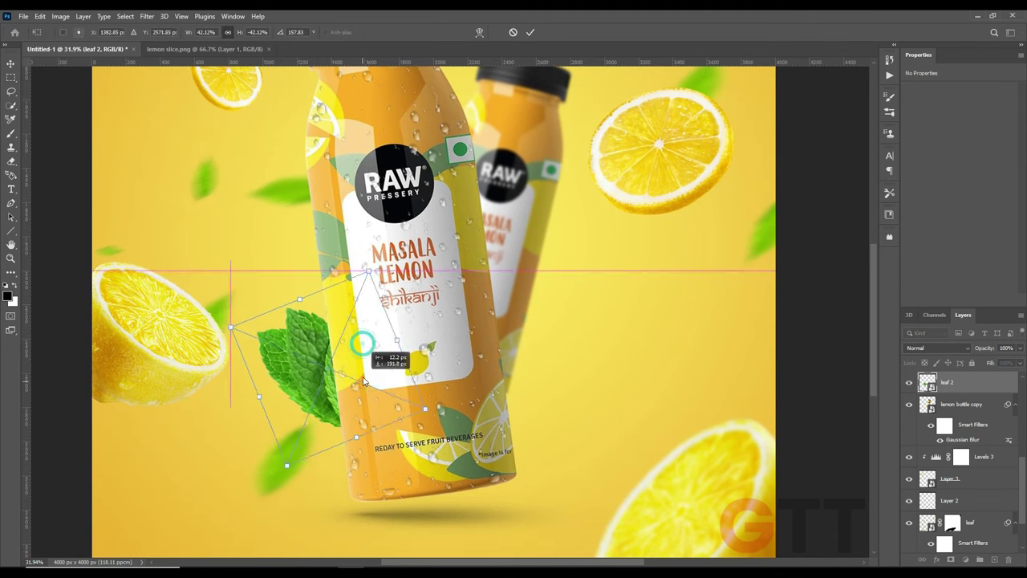
key("Return")
Step: Shrink the half lemon to about 14.5% and place it in the lower left
key("ctrl+minus")
key("ctrl+t")
left_click_drag(245, 273, 229, 305)
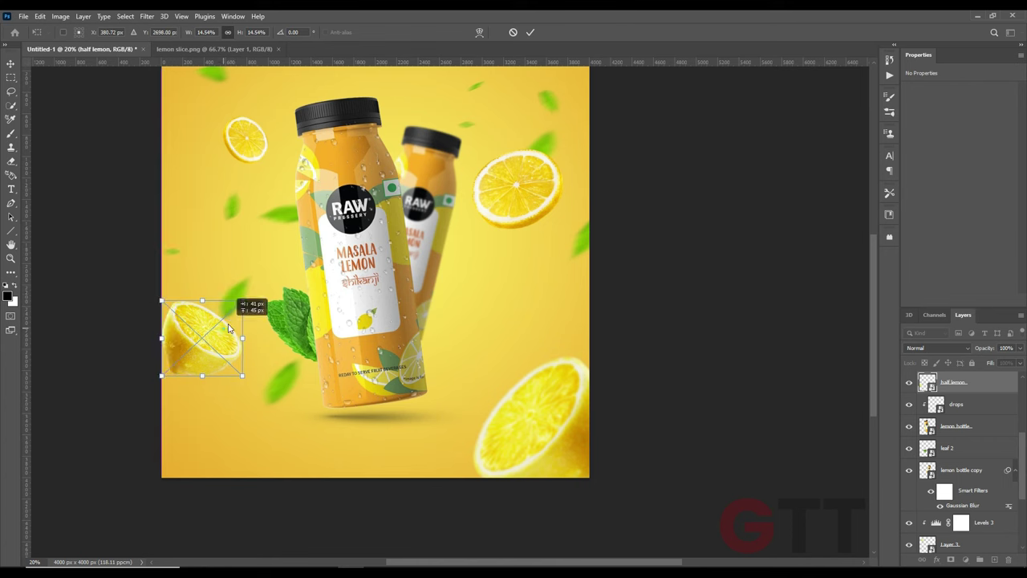
left_click_drag(228, 297, 219, 345)
key("Return")
Step: Fine-tune positions of the mint leaf, blurred leaves, half lemon and small lemon slice
left_click_drag(297, 325, 289, 252)
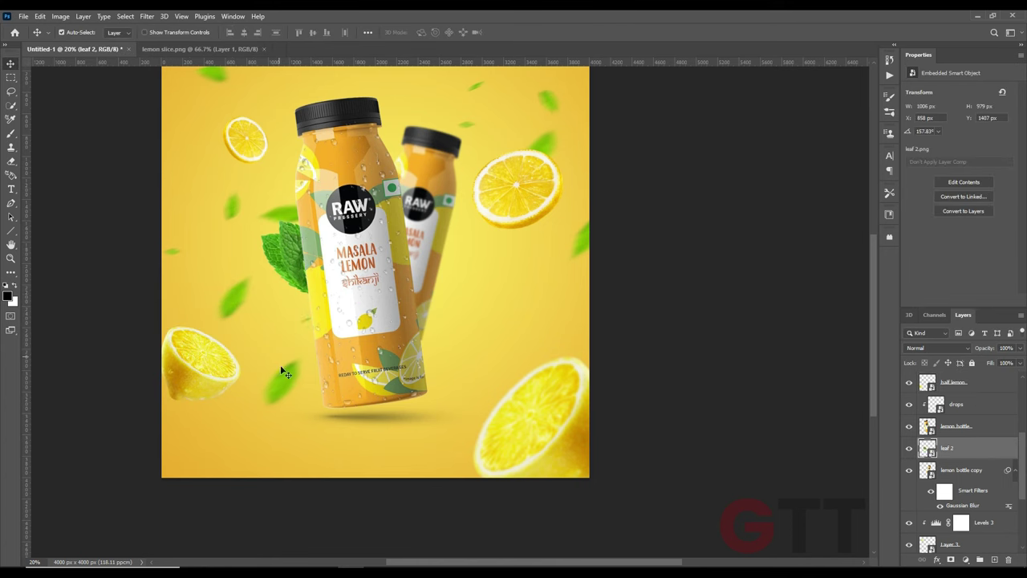
left_click_drag(281, 369, 277, 343)
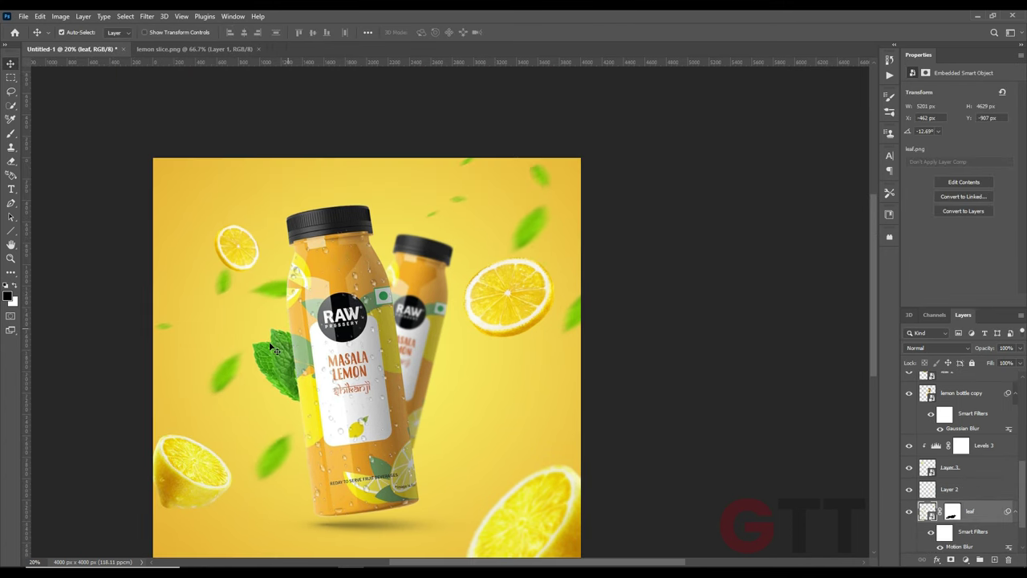
left_click_drag(277, 344, 221, 366)
left_click_drag(207, 501, 207, 486)
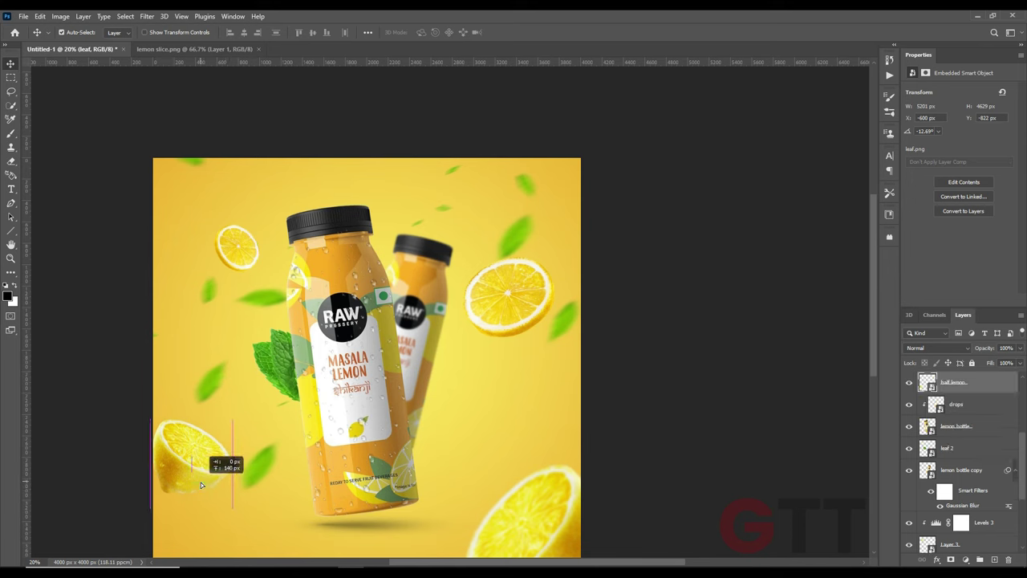
left_click_drag(257, 234, 251, 228)
key("ctrl+t")
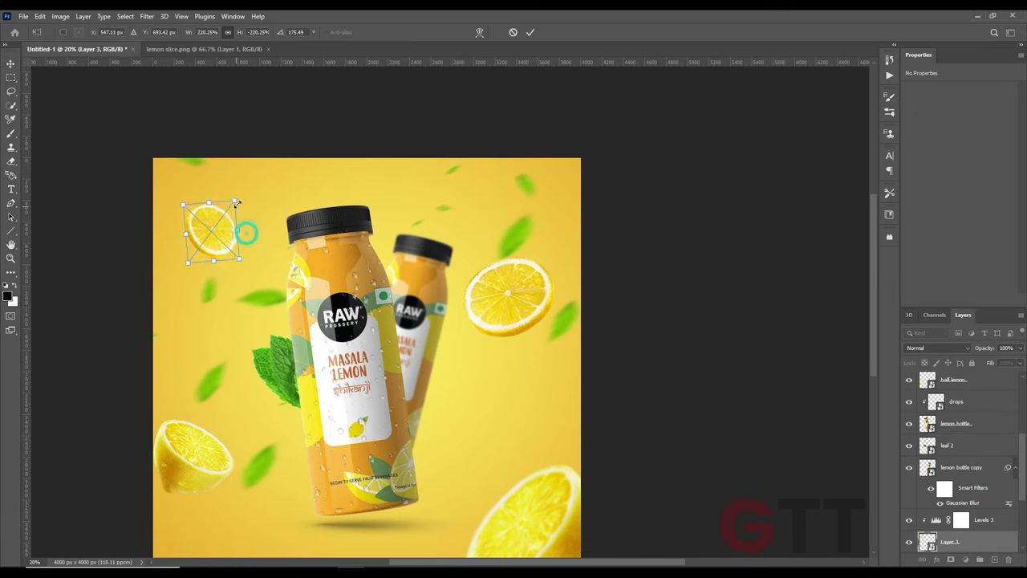
Step: Apply Gaussian Blur to the small lemon slice on Layer 3, then shrink and rotate it
key("Return")
left_click(146, 16)
left_click(304, 197)
key("Return")
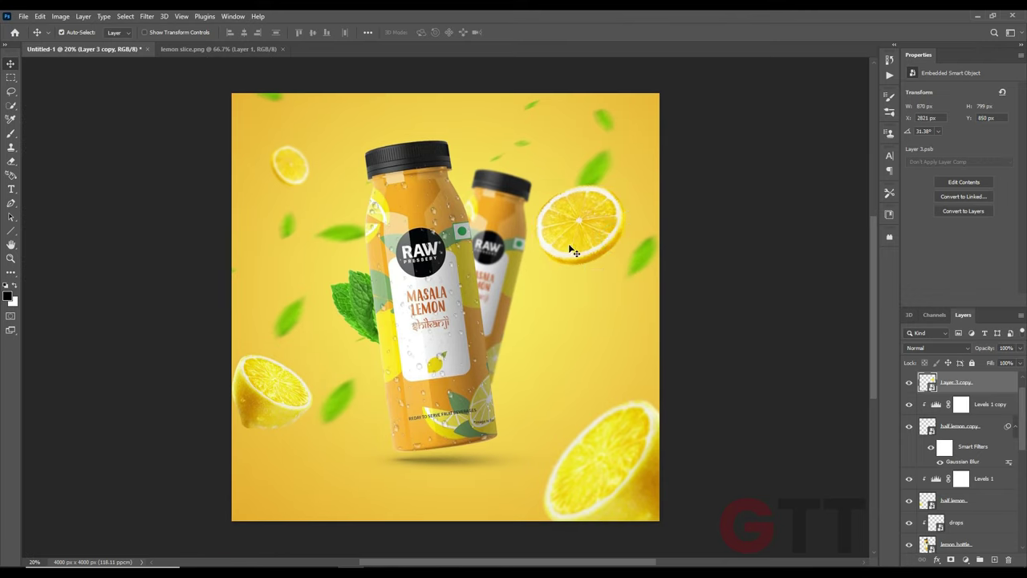
key("ctrl+t")
mouse_move(551, 241)
left_mouse_down()
mouse_move(529, 249)
mouse_move(477, 356)
left_mouse_up()
key("Return")
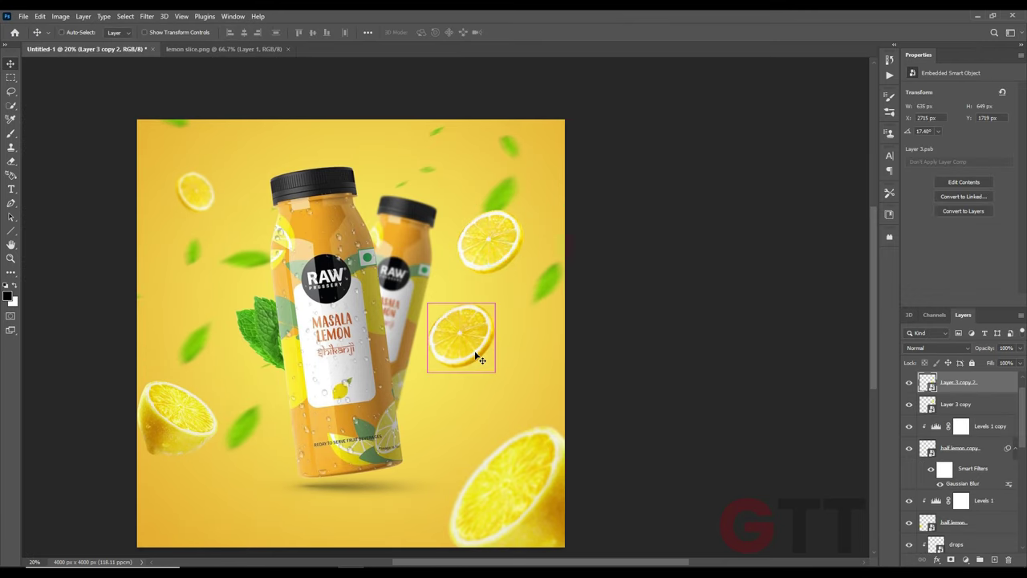
Step: Make a tiny vertically flipped copy of the lemon slice beside the rear bottle, rotated about -168.7°
key("ctrl+t")
left_click_drag(586, 331, 516, 339)
scroll(576, 319, "up", 3)
right_click(515, 360)
left_click(546, 550)
scroll(454, 343, "down", 2, "alt")
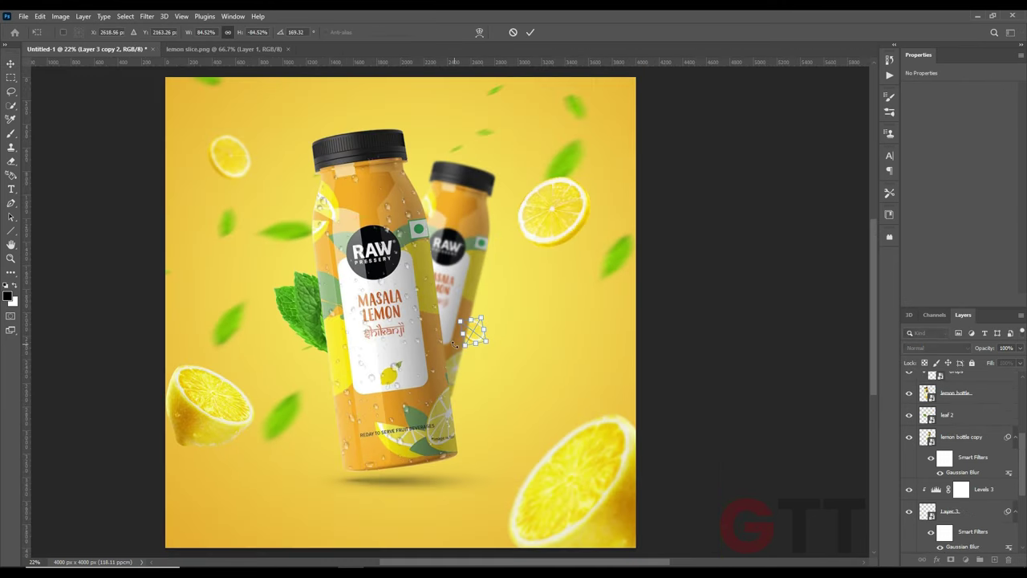
scroll(454, 344, "up", 3)
left_click_drag(447, 321, 450, 298)
key("Return")
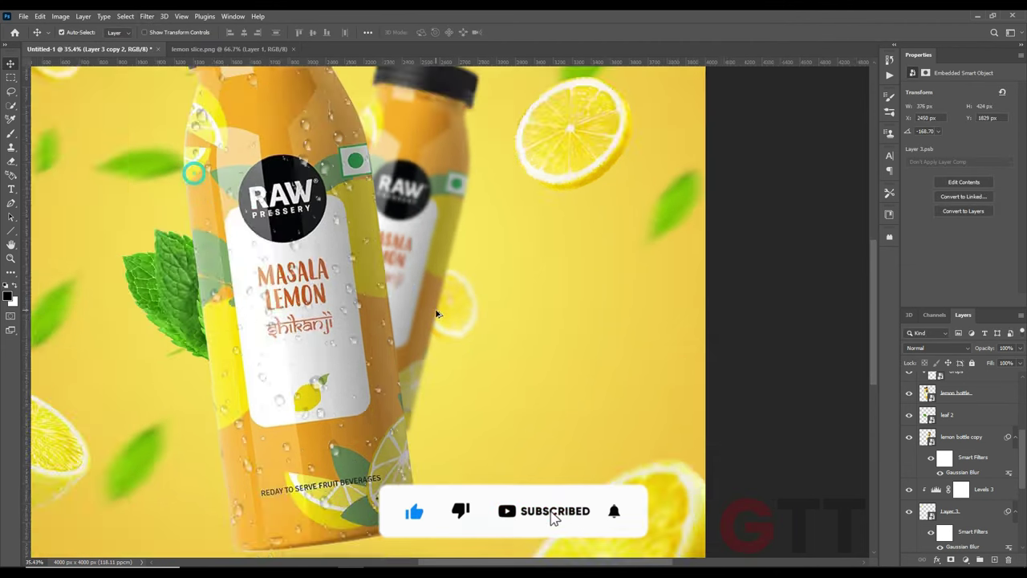
scroll(437, 314, "down", 3, "alt")
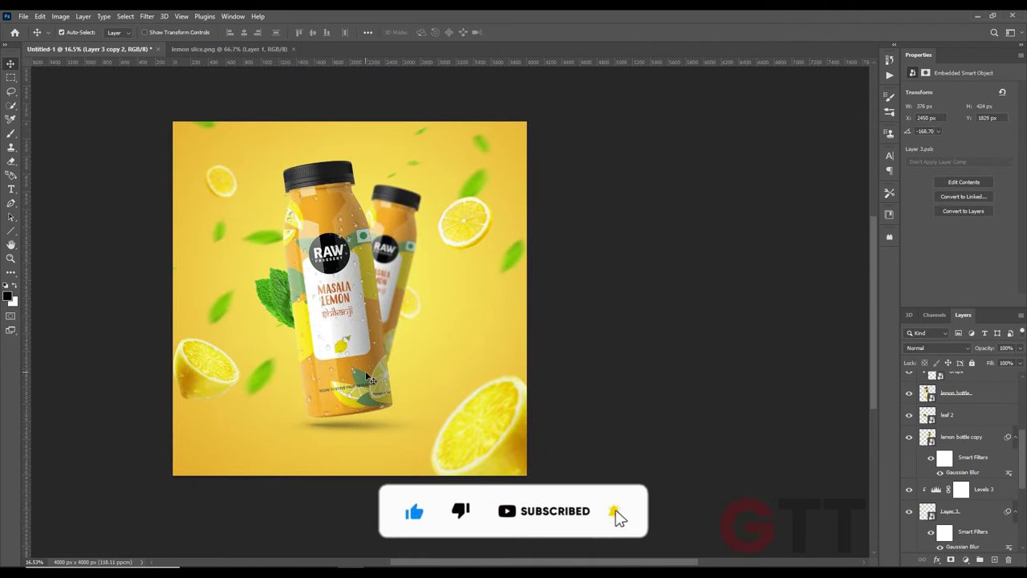
Step: Lasso a leaf out of lemon slice.png and paste it into Untitled-1 as a new layer
left_click(228, 49)
key("l")
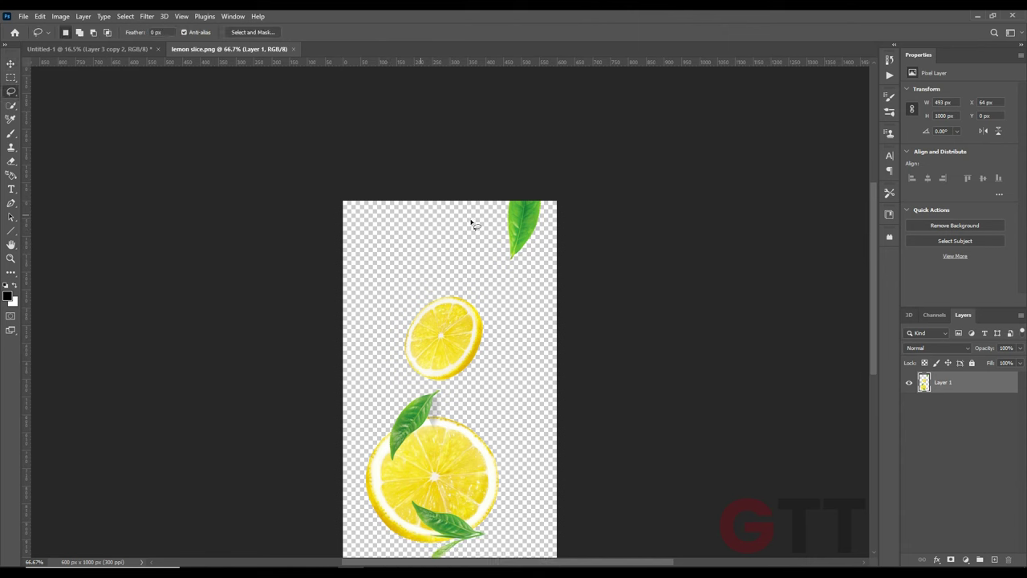
key("ctrl+x")
key("ctrl+Tab")
key("ctrl+v")
key("v")
left_click(1021, 315)
Step: Enlarge the pasted leaf and rotate it about 81 degrees
key("ctrl+t")
left_click_drag(446, 425, 525, 465)
left_click_drag(532, 362, 479, 425)
key("Return")
scroll(444, 459, "up", 2)
Step: Place a rotated copy of the leaf beside the lower-right lemon
mouse_move(465, 465)
left_mouse_down()
mouse_move(484, 443)
mouse_move(412, 426)
mouse_move(497, 337)
left_mouse_up()
key("ctrl+t")
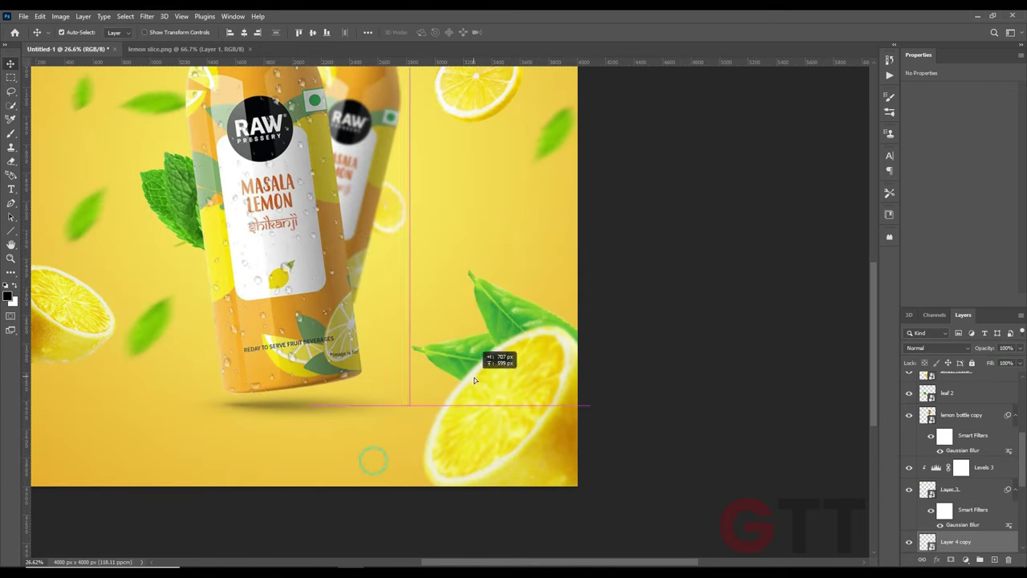
left_click_drag(627, 345, 581, 353)
key("Return")
scroll(955, 482, "down", 2)
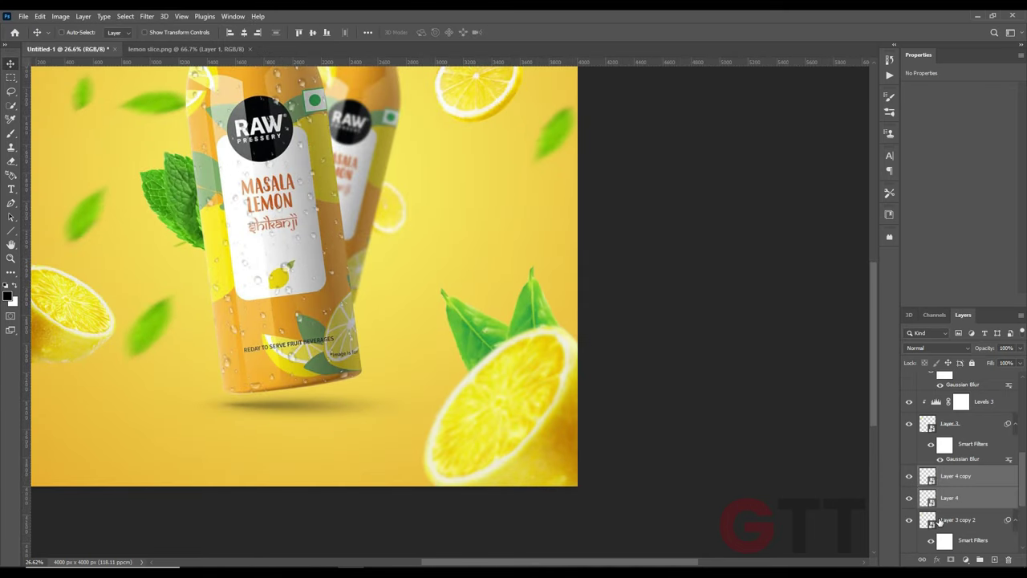
Step: Convert the Layer 4 copy to a Smart Object and apply Gaussian Blur
right_click(959, 476)
left_click(939, 374)
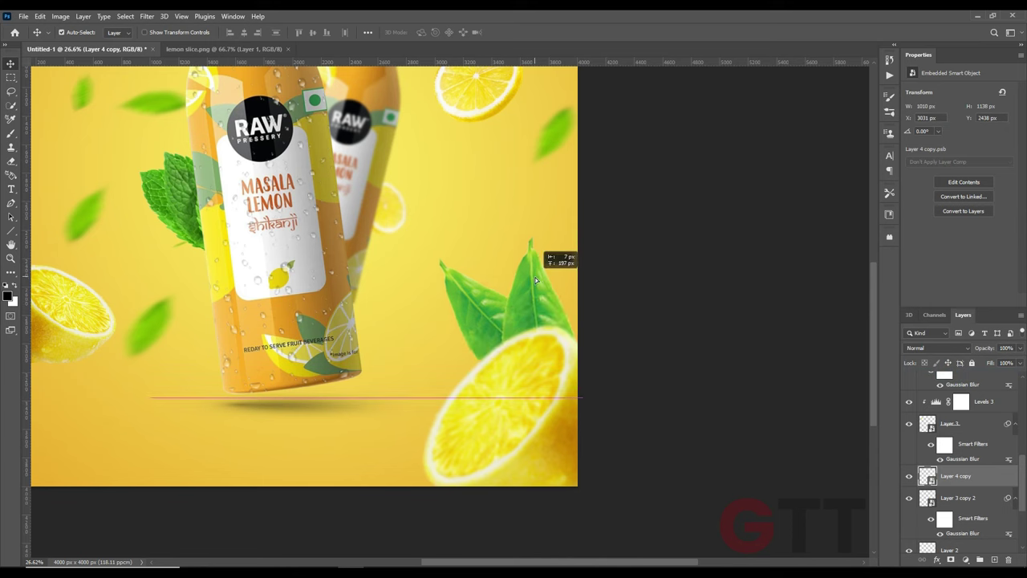
left_click(146, 16)
left_click(313, 211)
left_click(195, 173)
Step: Position the blurred leaf behind the lower-right half lemon
scroll(529, 338, "down", 2)
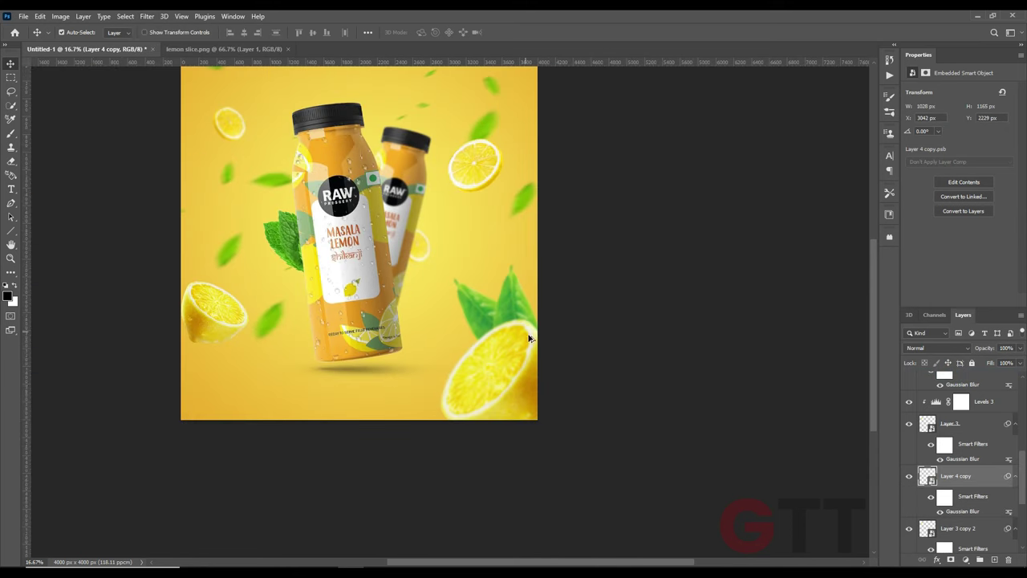
left_click_drag(507, 289, 507, 307)
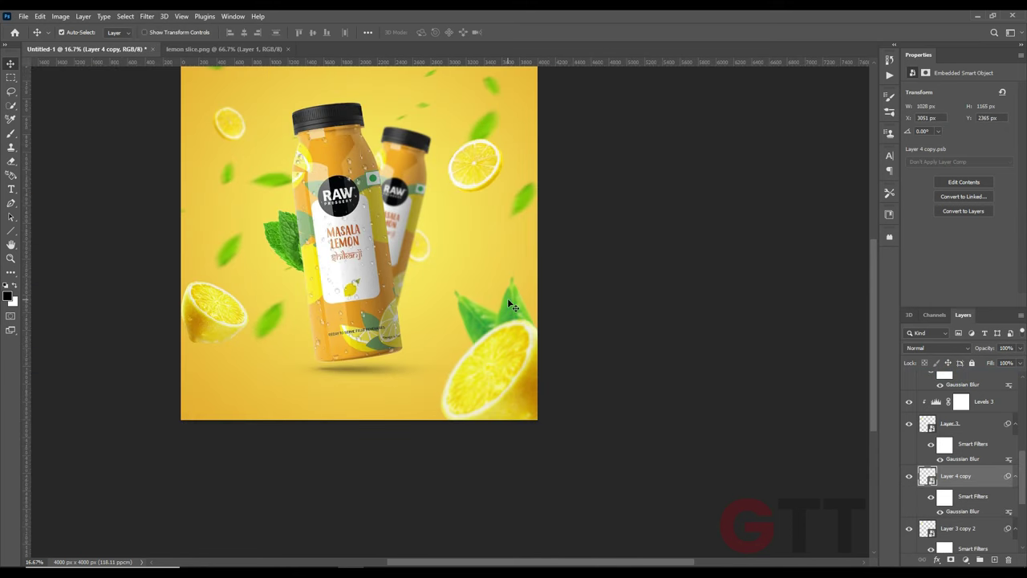
left_click_drag(512, 304, 510, 299)
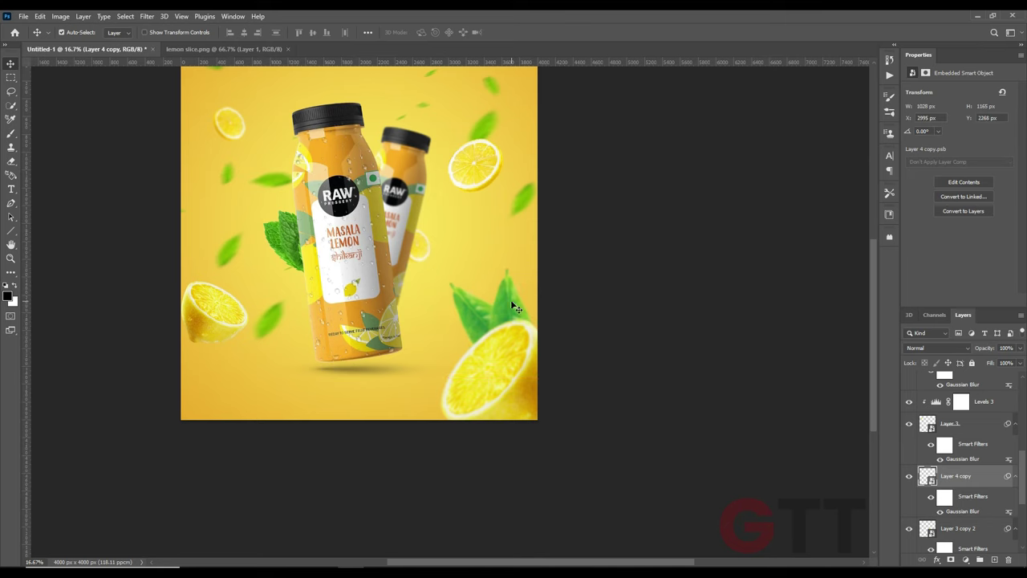
scroll(510, 299, "up", 2)
scroll(926, 495, "up", 2)
scroll(927, 495, "up", 3)
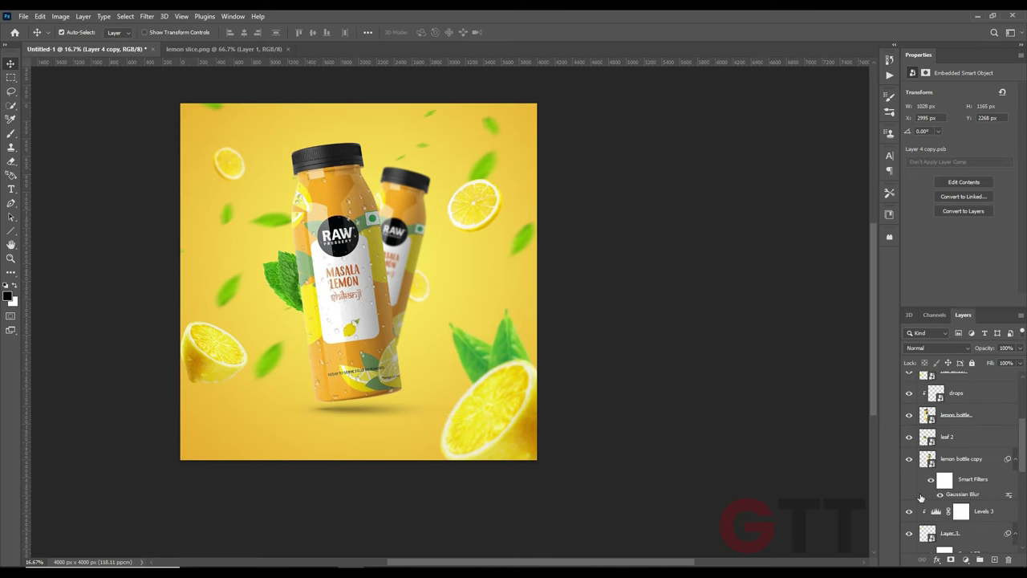
Step: Select the bottle layers for transforming, excluding the half lemon layer
scroll(963, 461, "up", 2)
scroll(963, 461, "up", 2)
left_click(974, 459, "shift")
key("ctrl+t")
left_click_drag(345, 311, 346, 312)
scroll(931, 491, "down", 1)
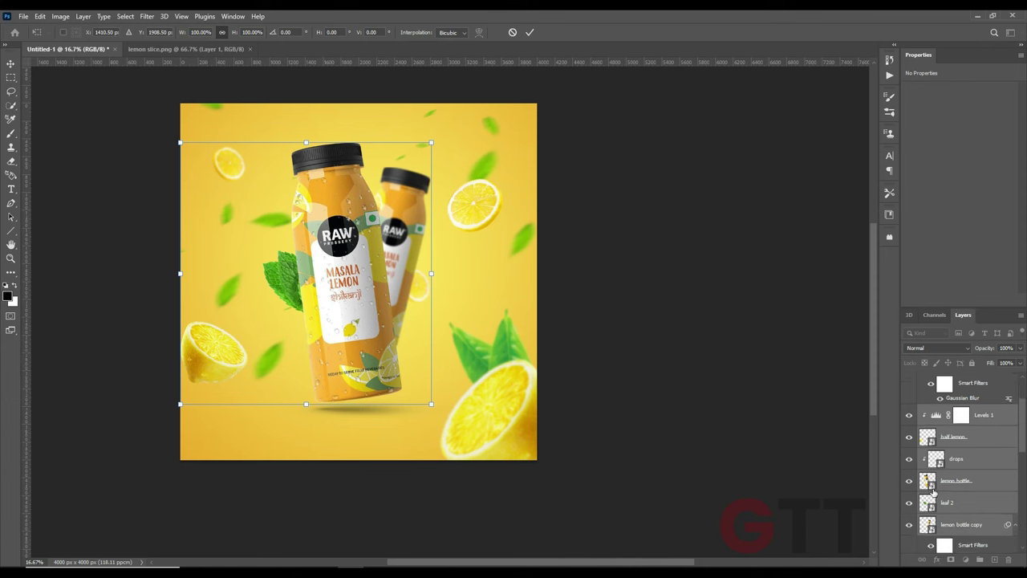
left_click(978, 437, "ctrl")
scroll(955, 502, "down", 2)
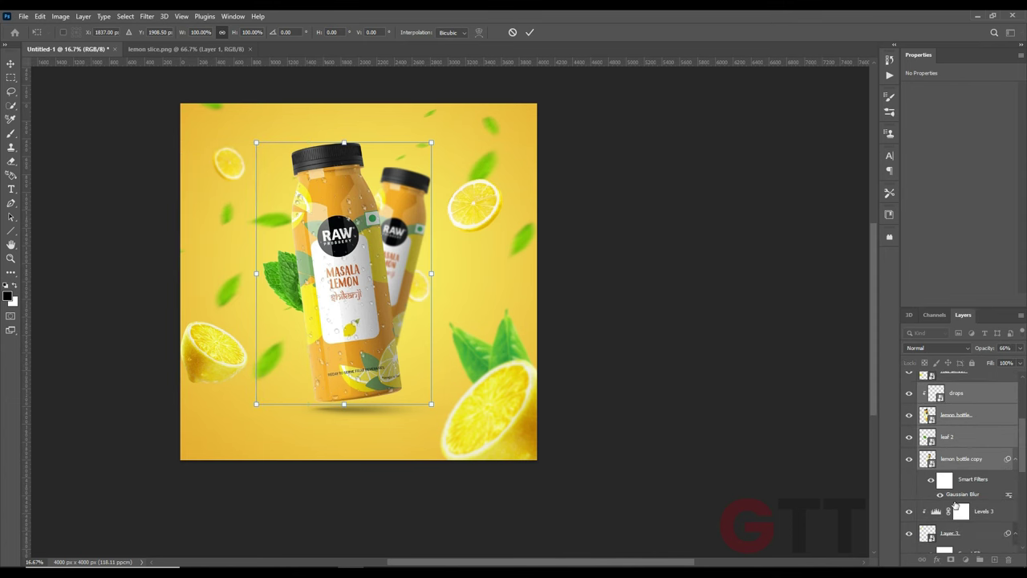
scroll(955, 505, "down", 2)
scroll(946, 513, "down", 1)
scroll(943, 517, "down", 1)
Step: Scale the bottles with their drops and shadow to about 108% and nudge them slightly right
left_click(947, 518)
key("ctrl+t")
left_click_drag(365, 144, 363, 130)
left_click_drag(362, 210, 377, 304)
key("Left")
key("Left")
key("Left")
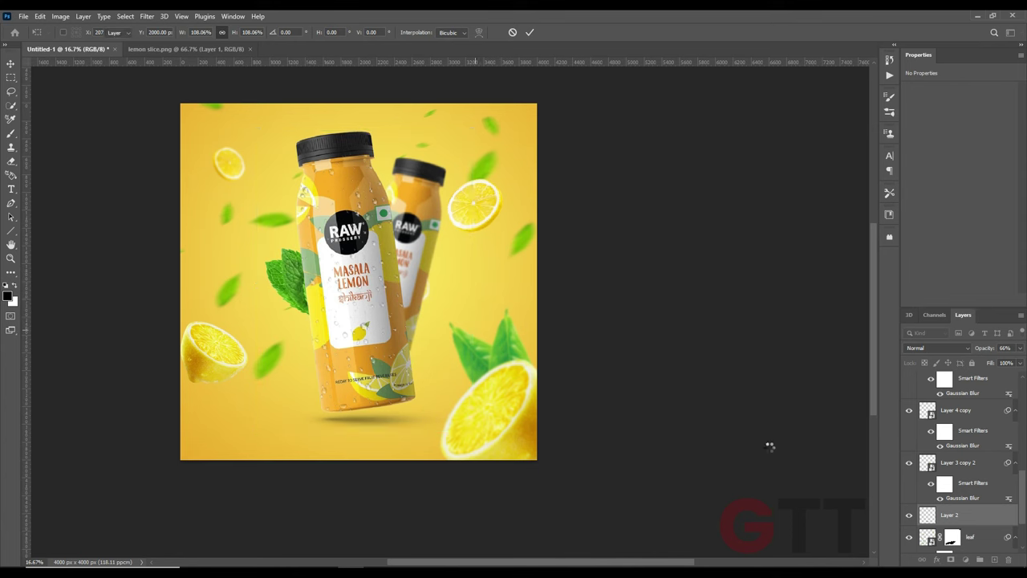
left_click(960, 535)
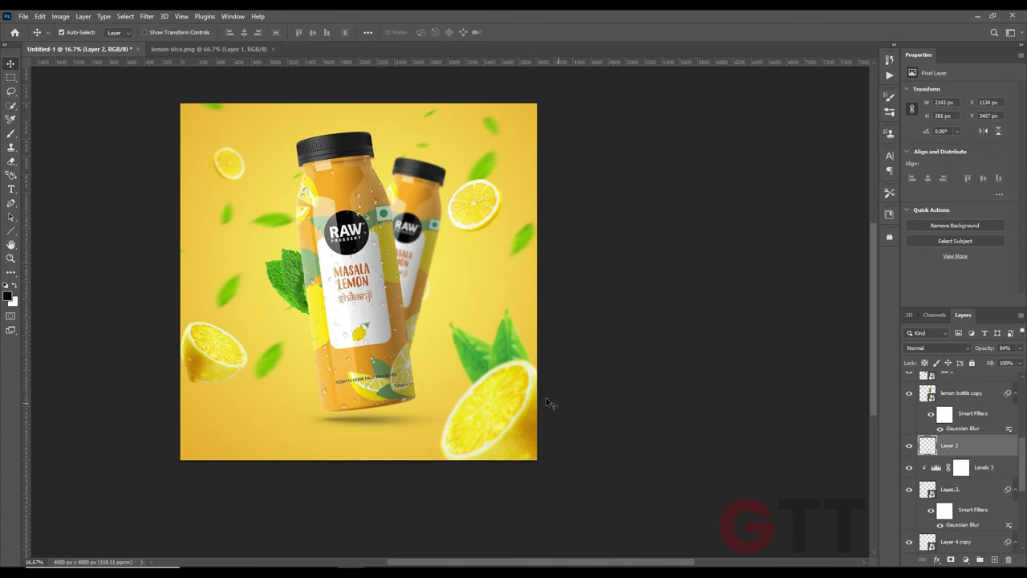
scroll(387, 337, "down", 2)
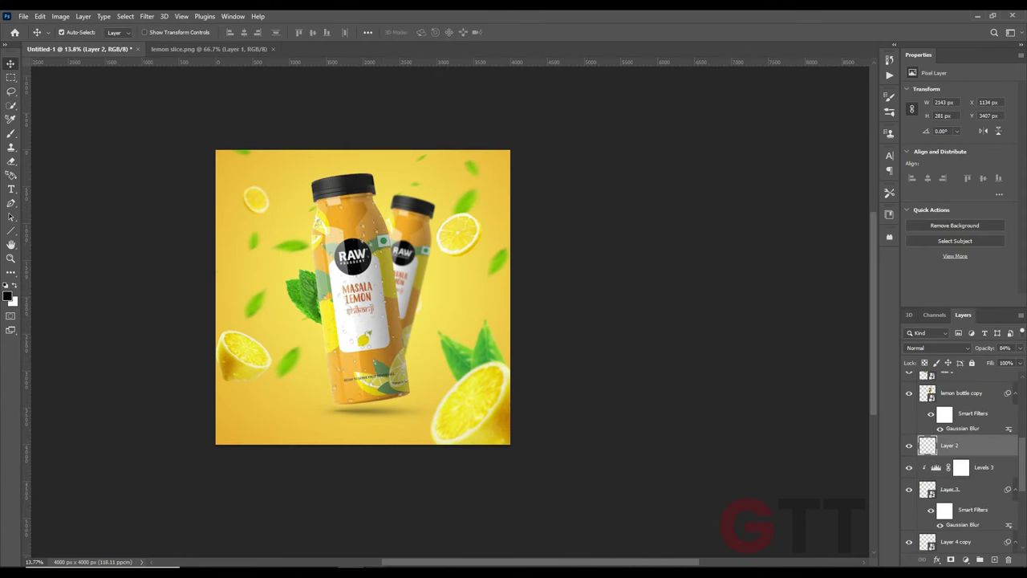
Step: Place the ice image from File Explorer against the lower front bottle and shrink it
scroll(967, 446, "up", 3)
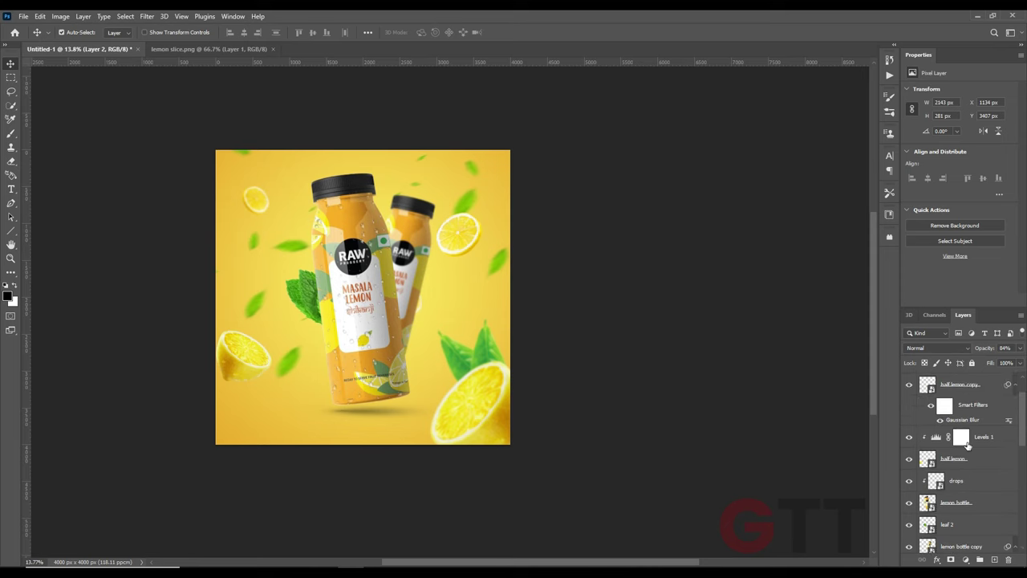
key("alt+Tab")
mouse_move(237, 84)
left_mouse_down()
mouse_move(357, 552)
mouse_move(362, 297)
left_mouse_up()
mouse_move(509, 296)
left_mouse_down()
mouse_move(425, 297)
mouse_move(395, 342)
left_mouse_up()
key("Return")
scroll(409, 365, "up", 5)
key("ctrl+t")
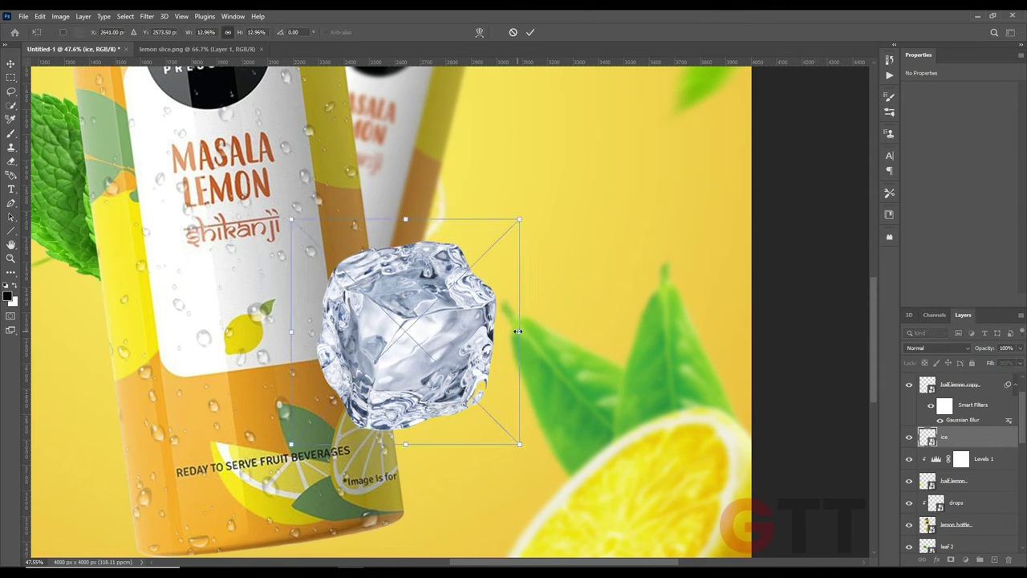
left_click_drag(518, 332, 465, 337)
key("Return")
Step: Add a layer mask to the ice cube and brush its edges softly
left_click(951, 558)
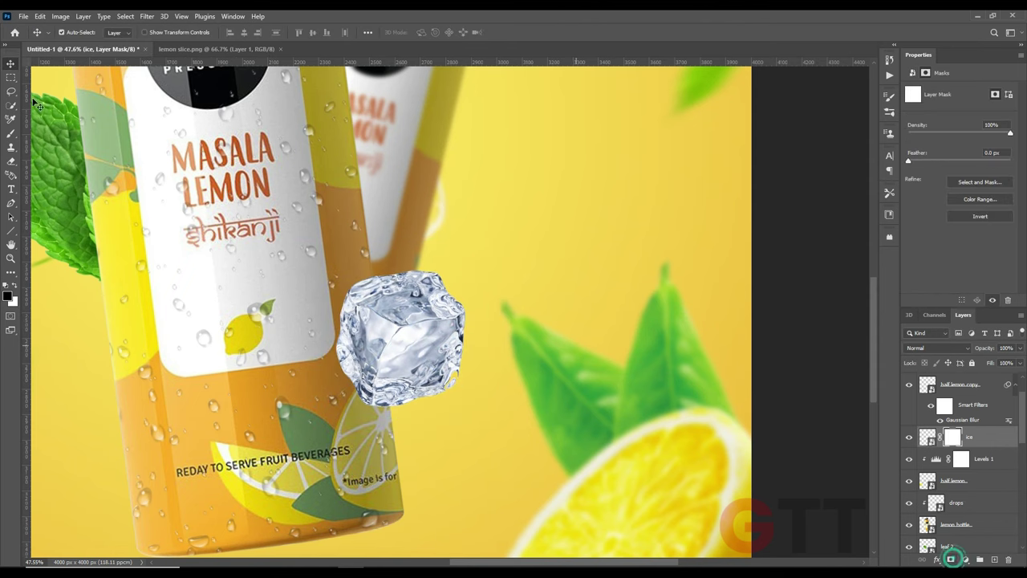
key("b")
scroll(392, 330, "up", 2)
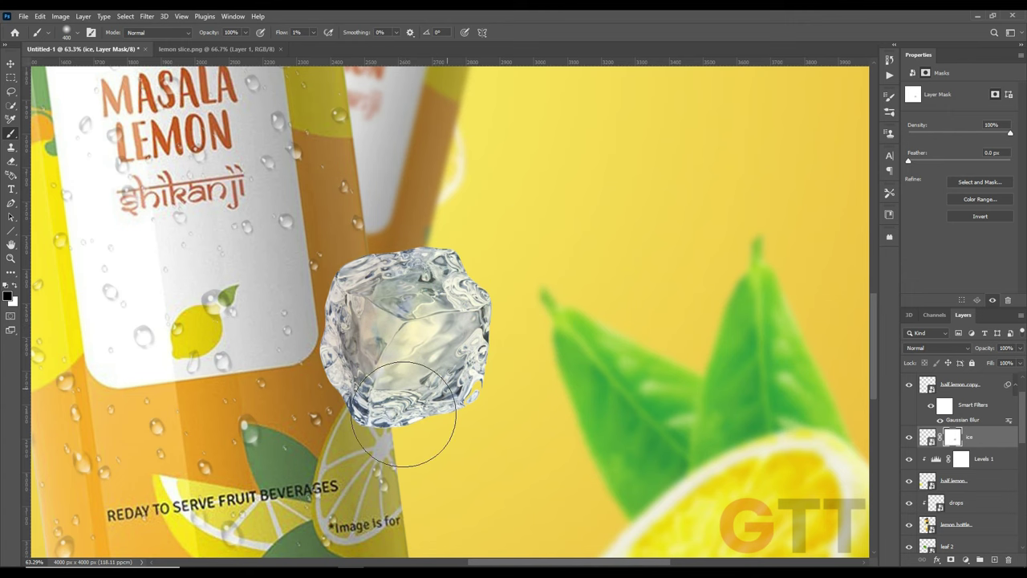
scroll(325, 85, "down", 1)
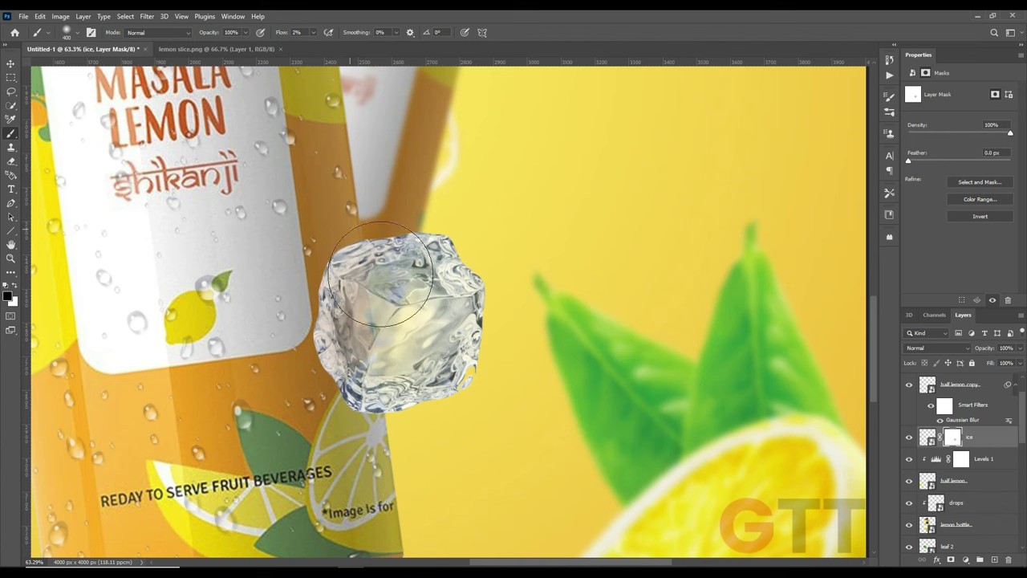
scroll(564, 261, "down", 3)
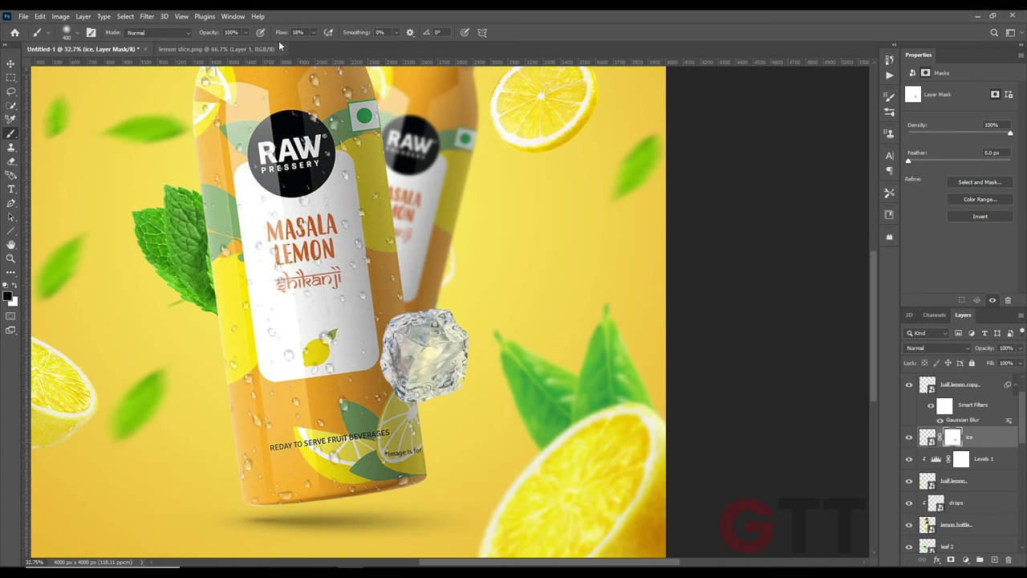
scroll(396, 393, "down", 1)
Step: Duplicate the ice cube to the bottle's lower left, flipped horizontally, smaller and slightly tilted
key("x")
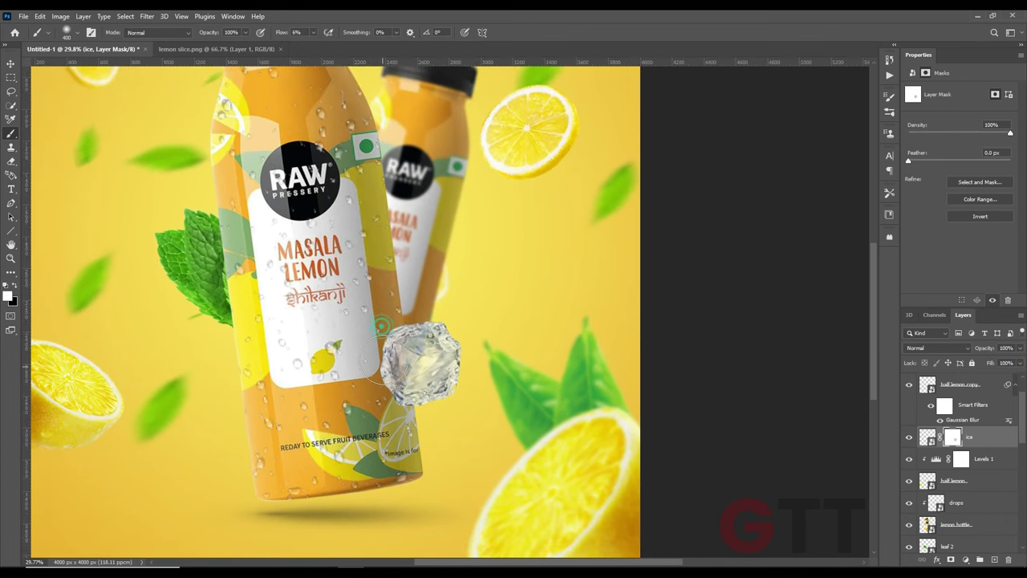
key("v")
left_click_drag(422, 377, 251, 443)
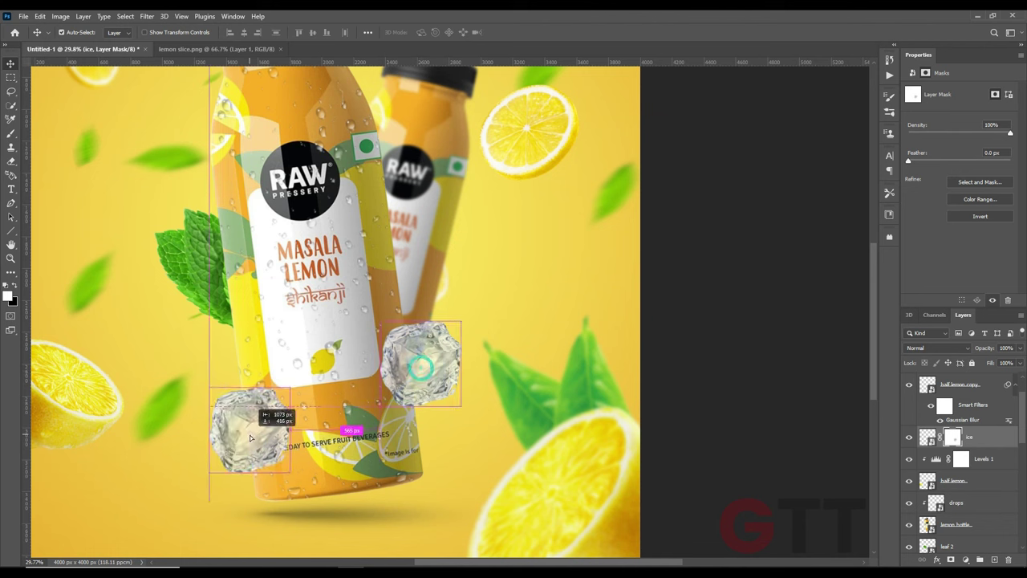
key("ctrl+t")
right_click(264, 427)
left_click(281, 419)
mouse_move(288, 471)
left_mouse_down()
mouse_move(264, 443)
mouse_move(233, 345)
left_mouse_up()
left_click_drag(277, 450, 264, 461)
mouse_move(235, 397)
left_mouse_down()
mouse_move(242, 427)
mouse_move(273, 437)
mouse_move(245, 351)
mouse_move(248, 425)
left_mouse_up()
key("Return")
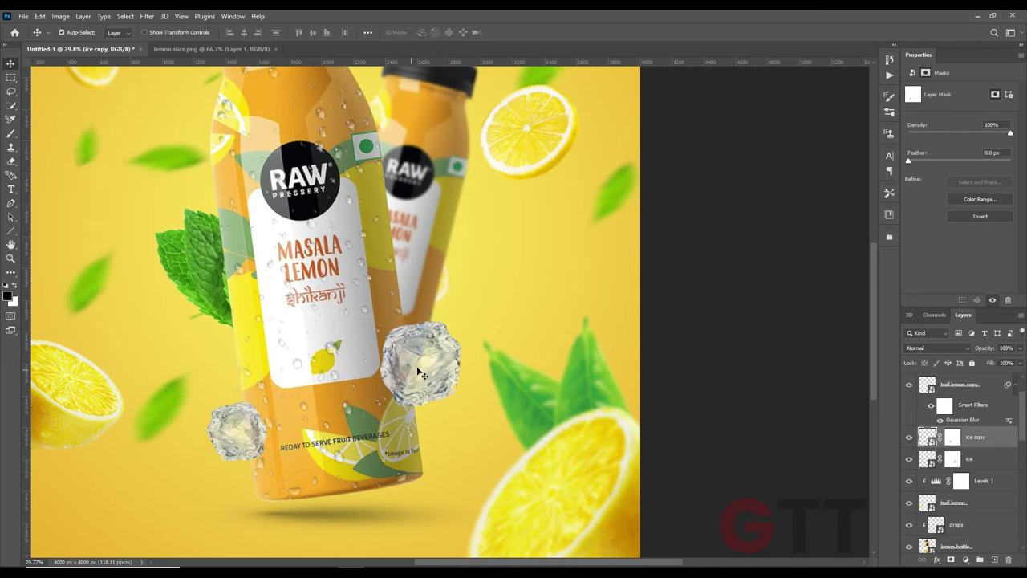
Step: Add new Layer 4 and start painting soft shading with the Brush
scroll(249, 425, "down", 2)
scroll(249, 425, "up", 5)
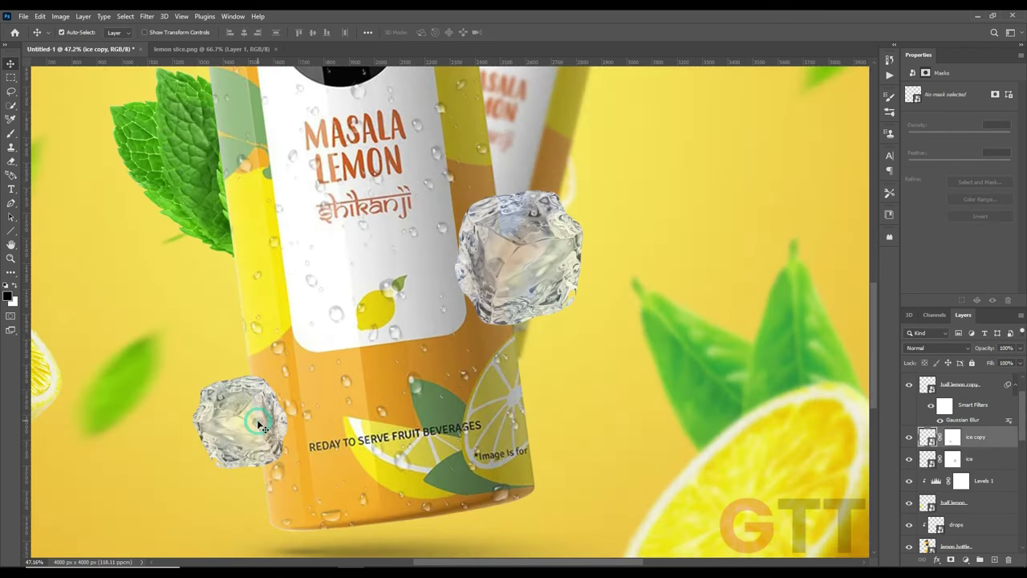
scroll(261, 428, "up", 1)
left_click(993, 560)
key("b")
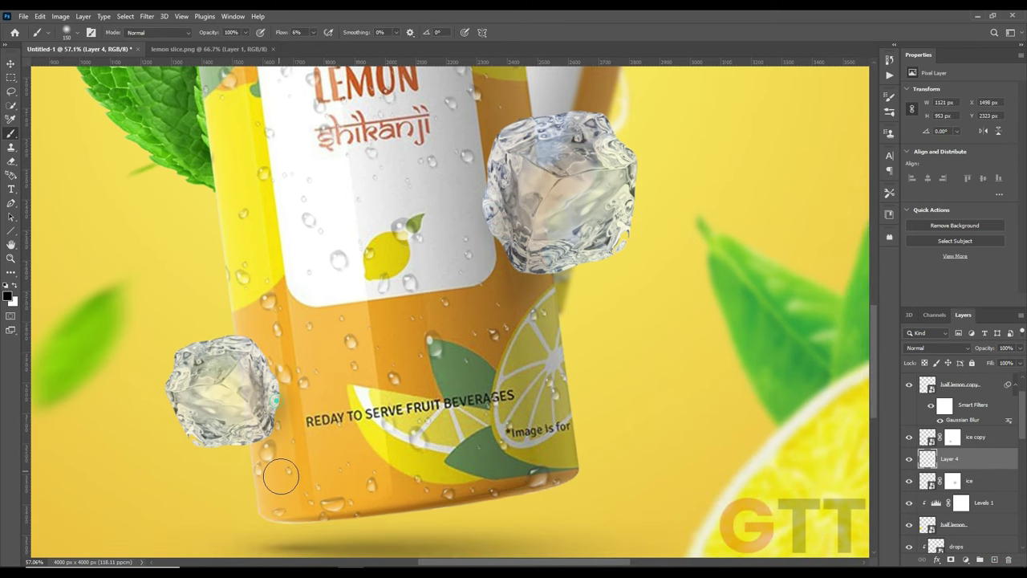
scroll(281, 477, "down", 5)
Step: Select the mint leaf layer and add a new layer above it for the shadow
key("v")
left_click(69, 134)
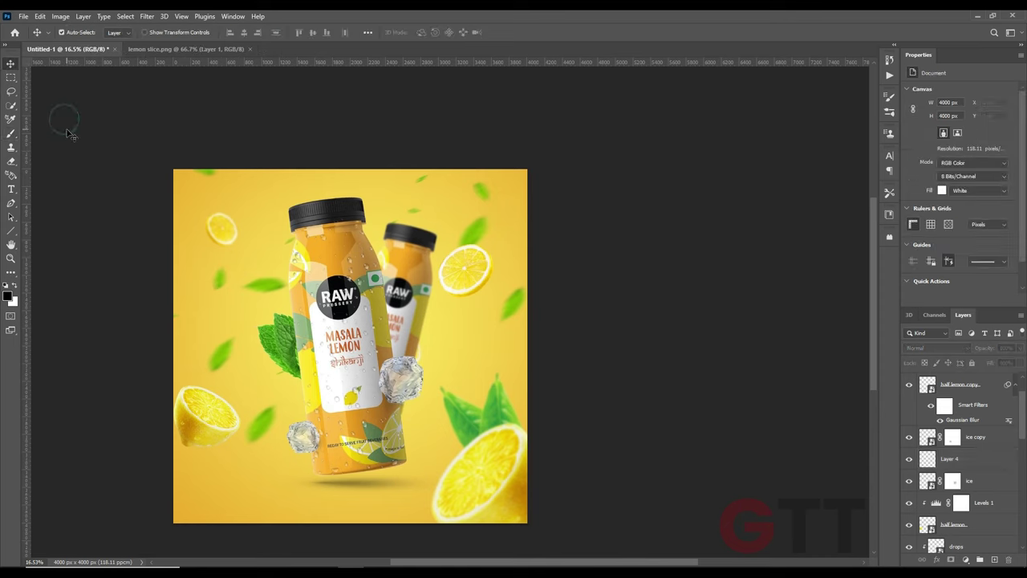
left_click_drag(326, 335, 349, 299)
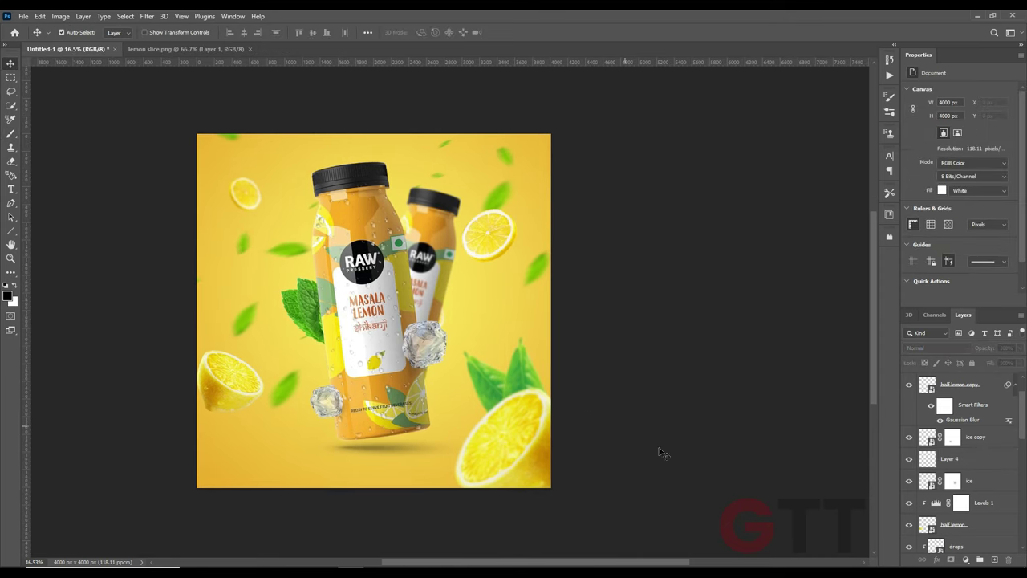
left_click(309, 336)
scroll(311, 339, "up", 5)
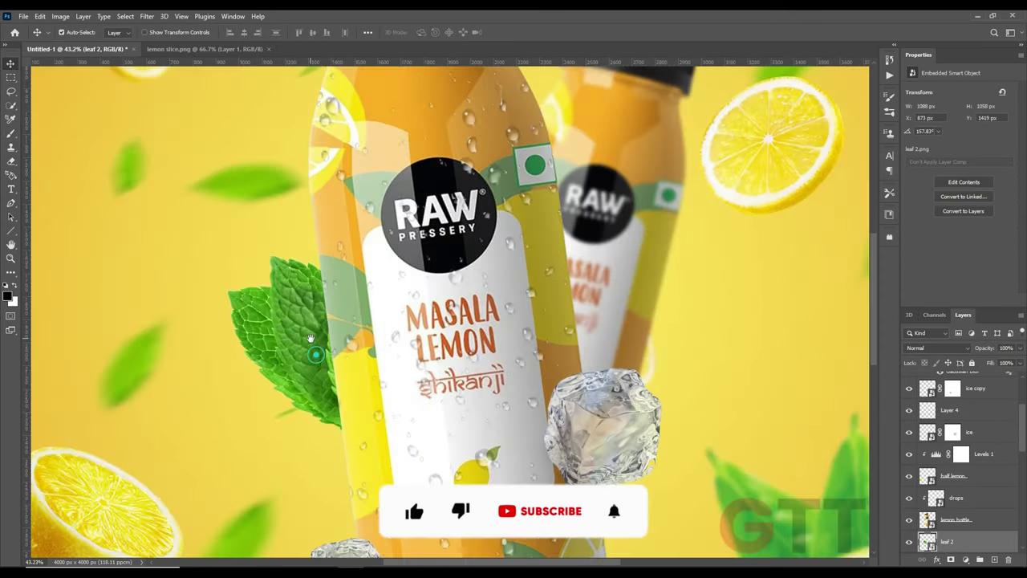
left_click(993, 559)
Step: Paint soft shading where the leaf meets the bottle with a large, low-opacity black brush
key("b")
scroll(375, 340, "up", 3)
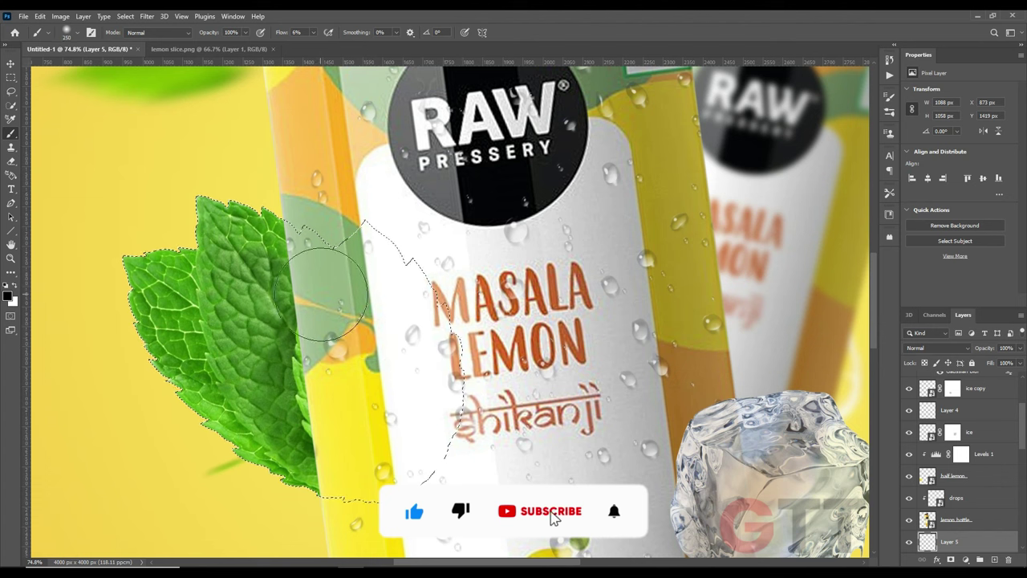
key("shift+0")
key("3")
key("6")
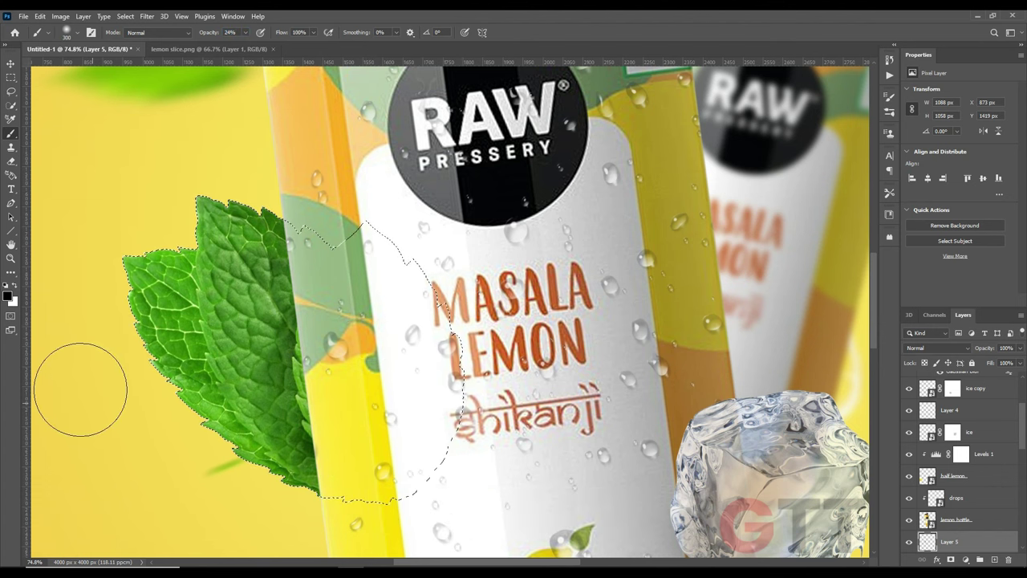
key("0")
key("9")
key("bracketright")
key("bracketright")
key("bracketright")
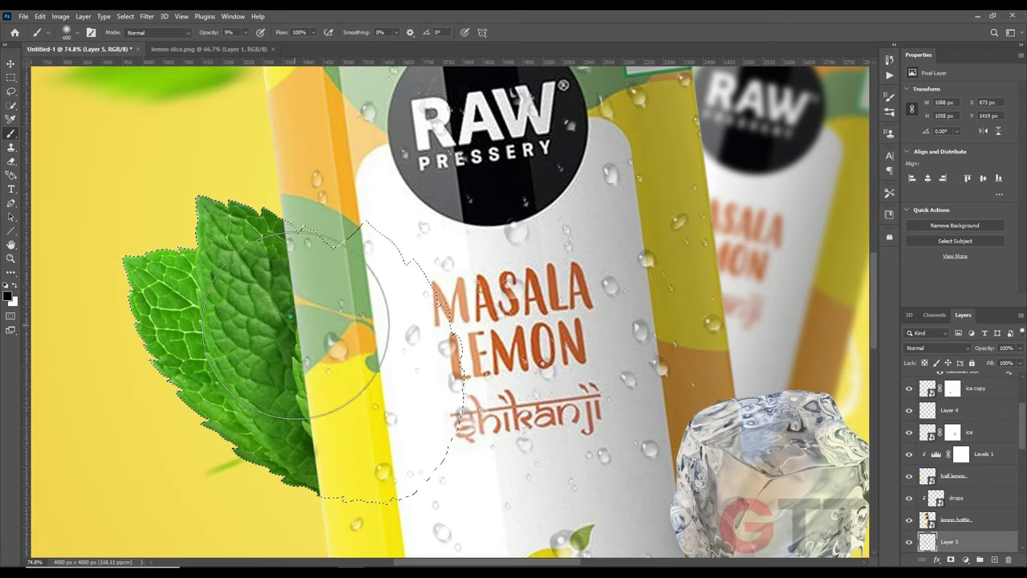
scroll(342, 360, "down", 3)
scroll(343, 359, "down", 2)
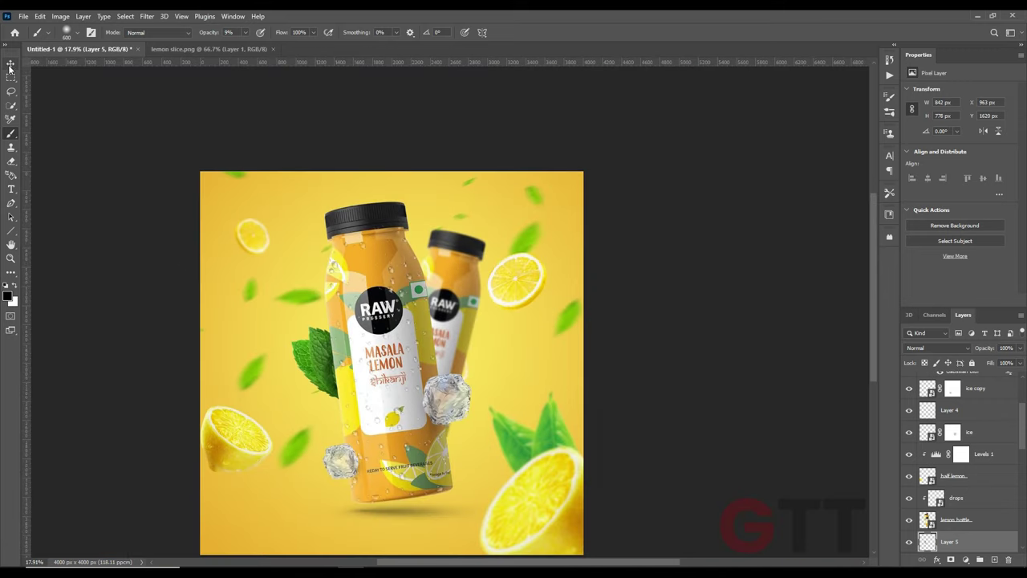
left_click(11, 63)
left_click(110, 241)
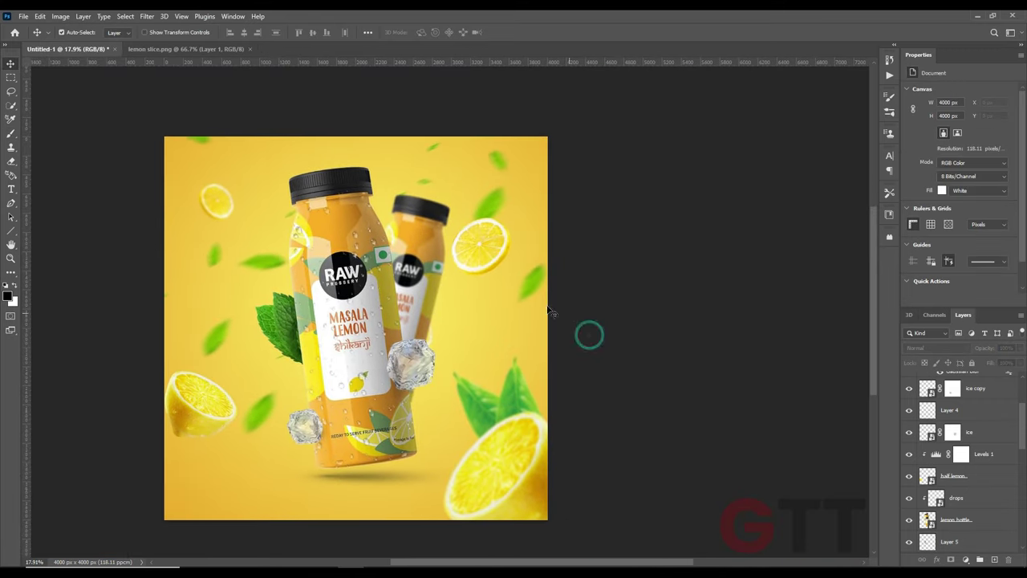
Step: Clip a Levels adjustment to the leaves with midtones 0.78, then launch the Camera Raw Filter
left_click(549, 313)
left_click(535, 278)
left_click(965, 559)
left_click(907, 361)
left_click(929, 491, "alt")
left_click_drag(967, 168, 974, 168)
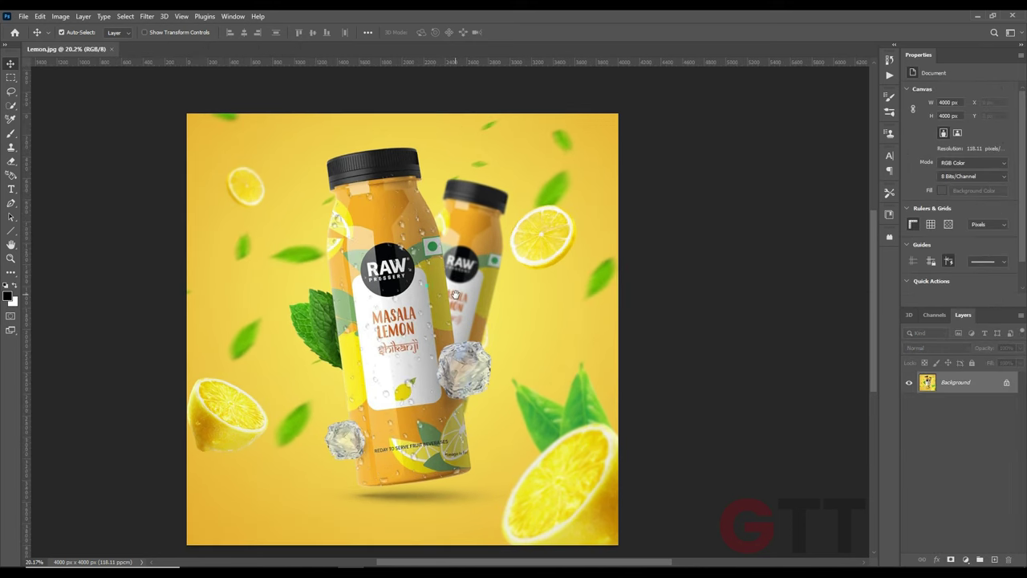
left_click(147, 16)
left_click(167, 90)
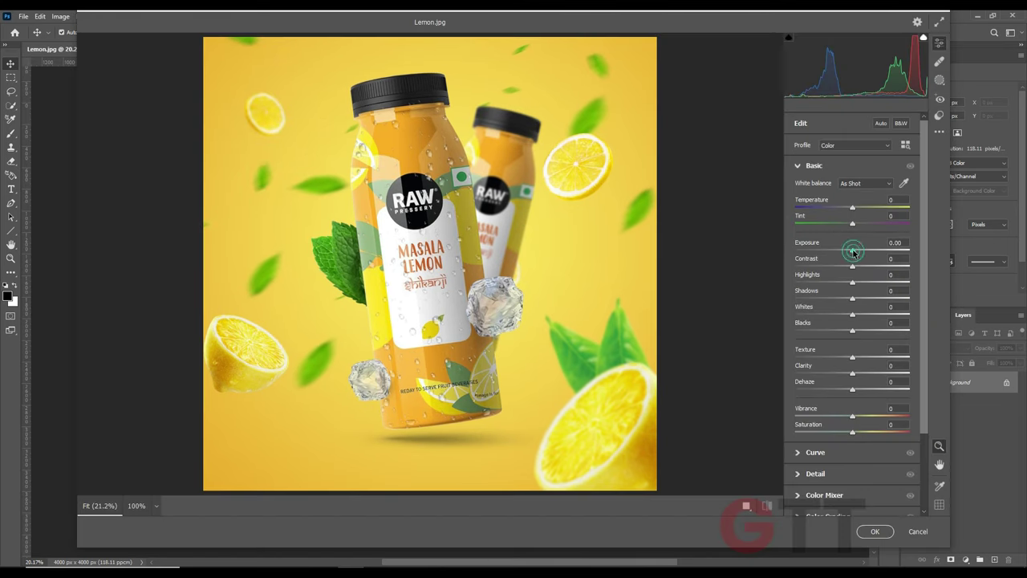
Step: In Camera Raw, set Exposure +0.20, Shadows -8 and Clarity +1
left_click_drag(853, 252, 857, 252)
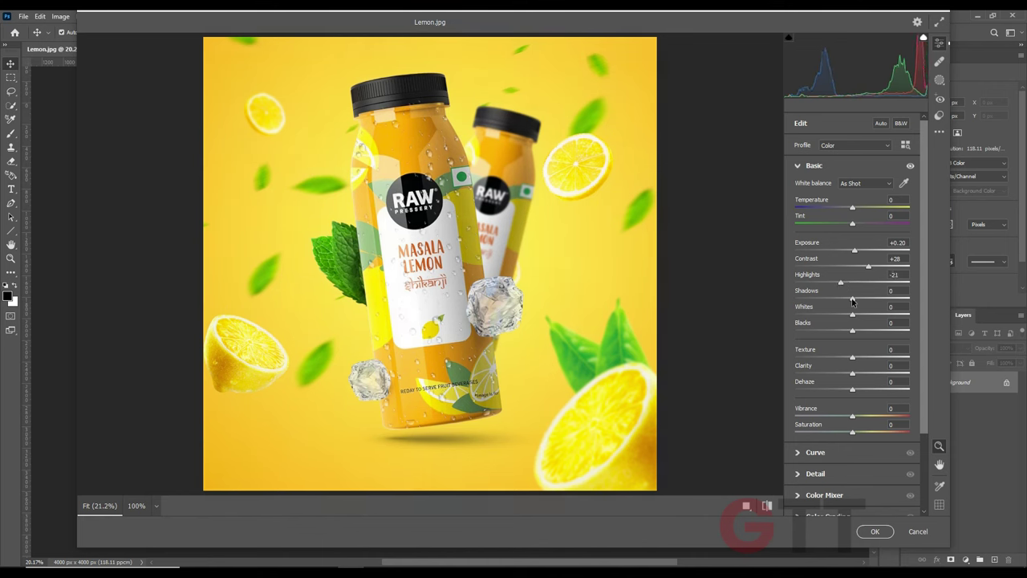
left_click_drag(850, 300, 845, 301)
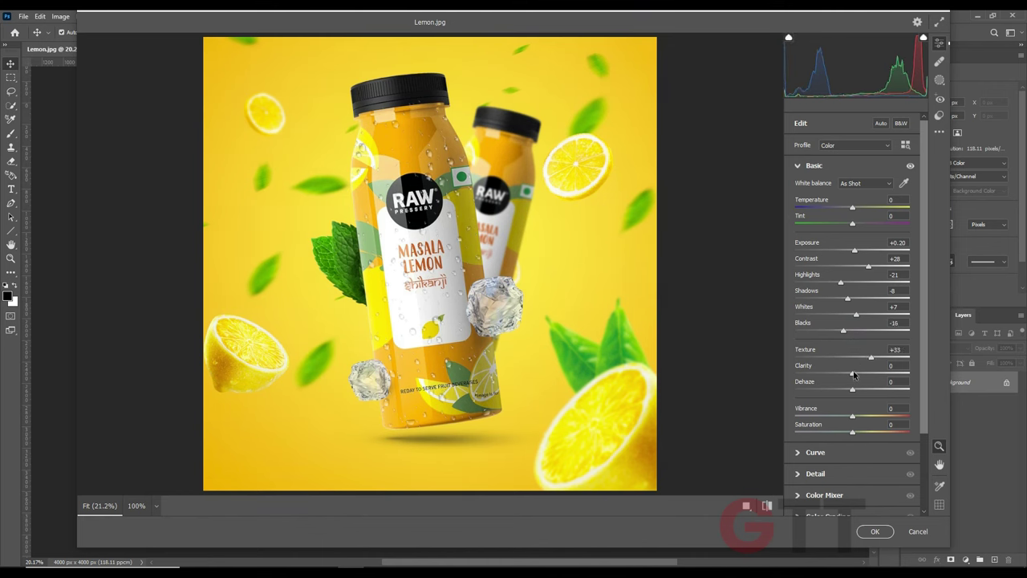
left_click_drag(855, 375, 857, 376)
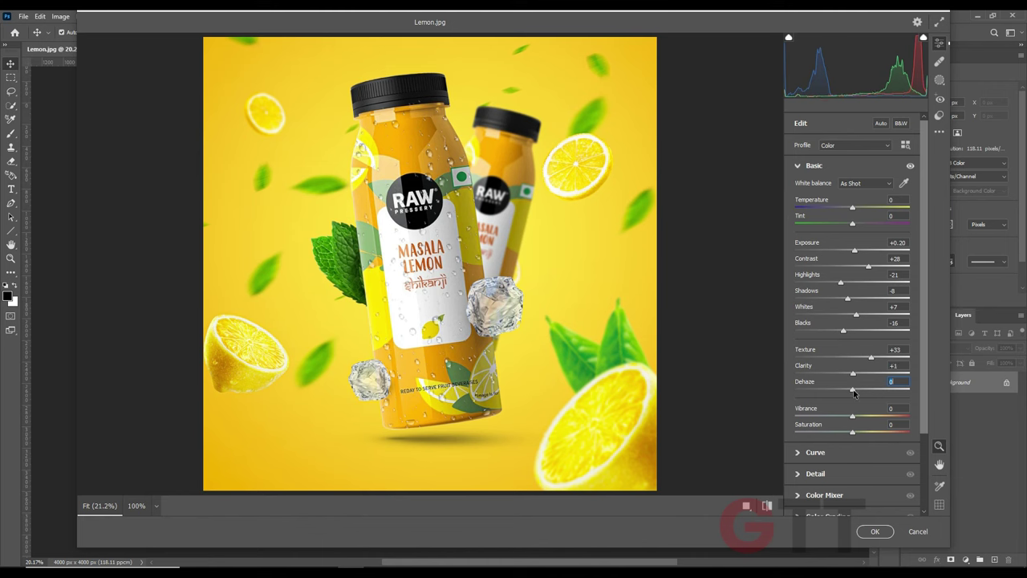